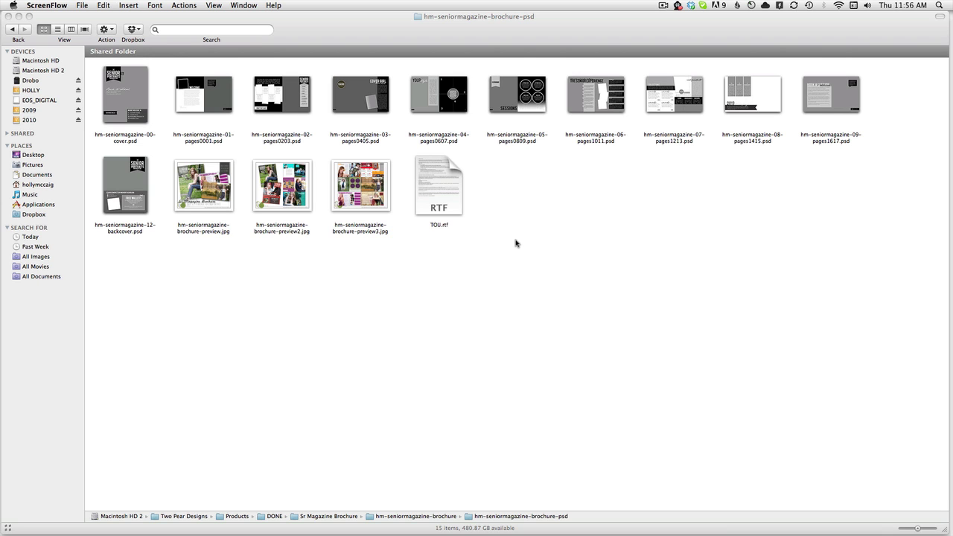
Open TOU.rtf, read through its terms of use, contents list, font disclaimer and user-level notes, and quit TextEdit
{"action": "double_click", "coordinate": [428, 180]}
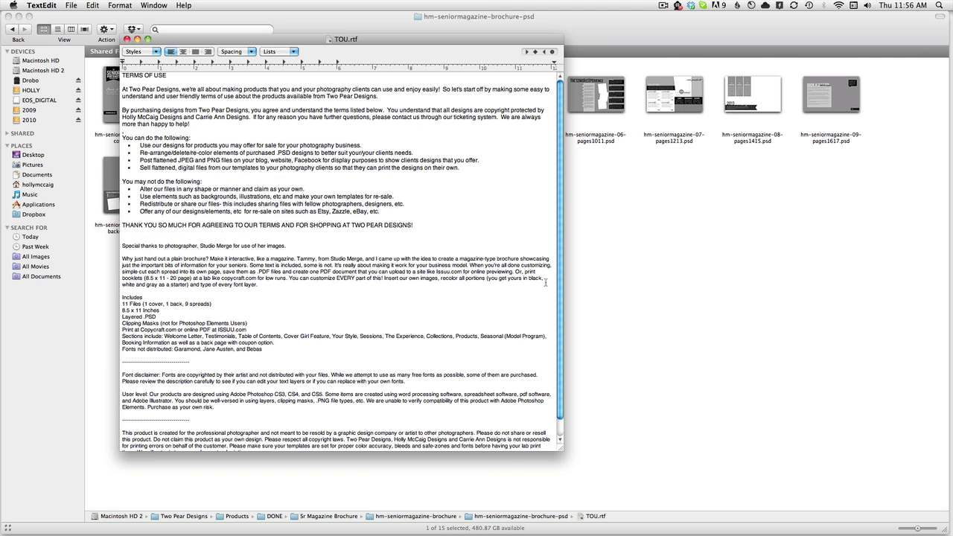
{"action": "left_click_drag", "start_coordinate": [153, 97], "coordinate": [229, 235]}
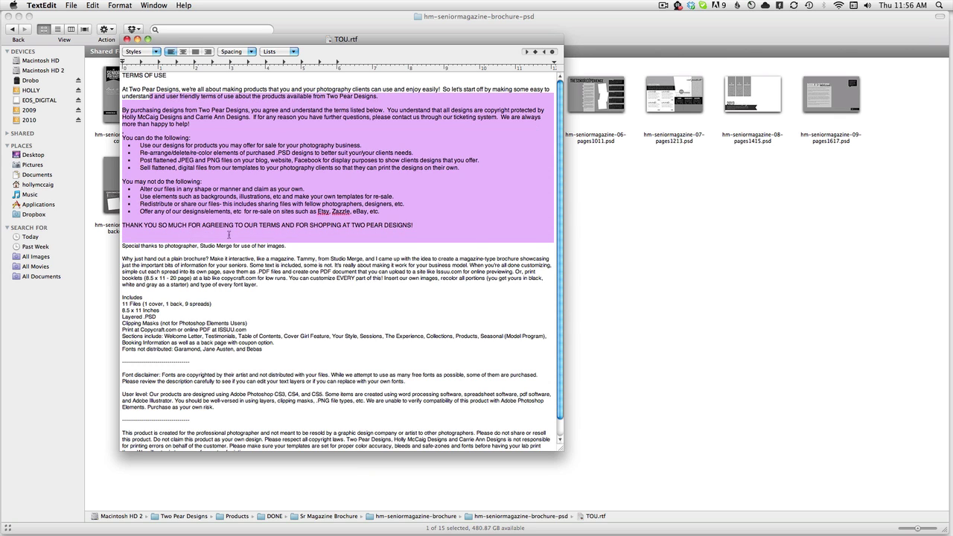
{"action": "left_click", "coordinate": [229, 235]}
{"action": "scroll", "coordinate": [557, 210], "scroll_direction": "down", "scroll_amount": 1}
{"action": "left_click_drag", "start_coordinate": [125, 304], "coordinate": [206, 335]}
{"action": "left_click_drag", "start_coordinate": [274, 335], "coordinate": [125, 298]}
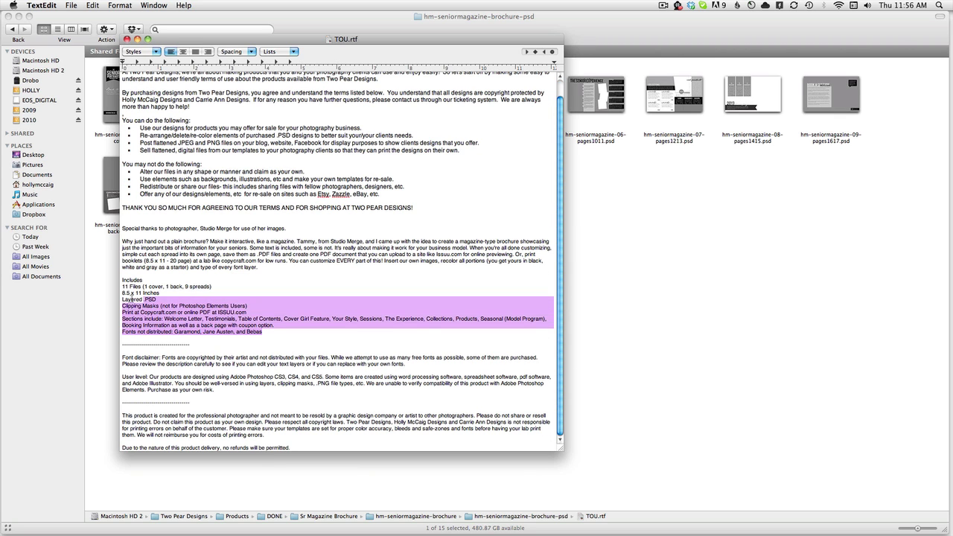
{"action": "left_click", "coordinate": [188, 328]}
{"action": "left_click_drag", "start_coordinate": [260, 310], "coordinate": [223, 371]}
{"action": "left_click", "coordinate": [276, 389]}
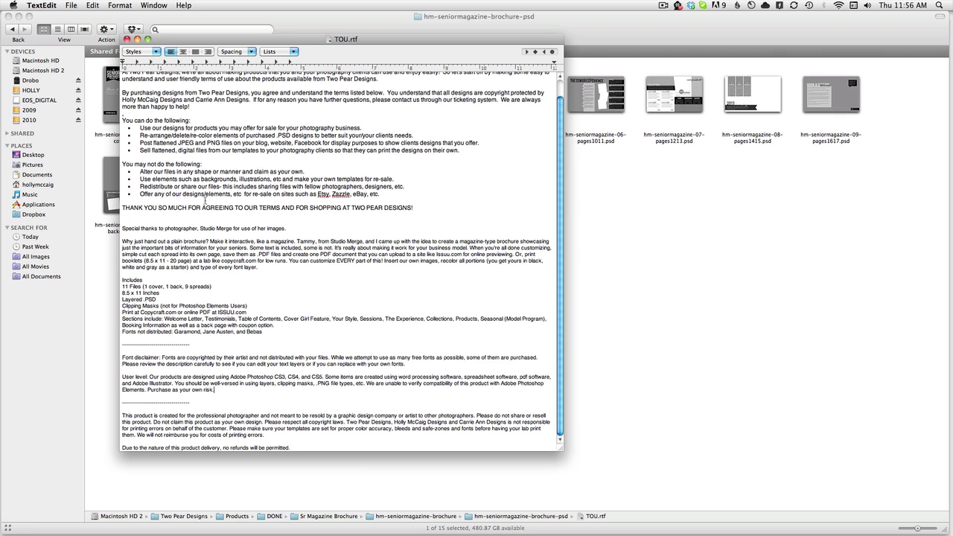
{"action": "key", "text": "super+q"}
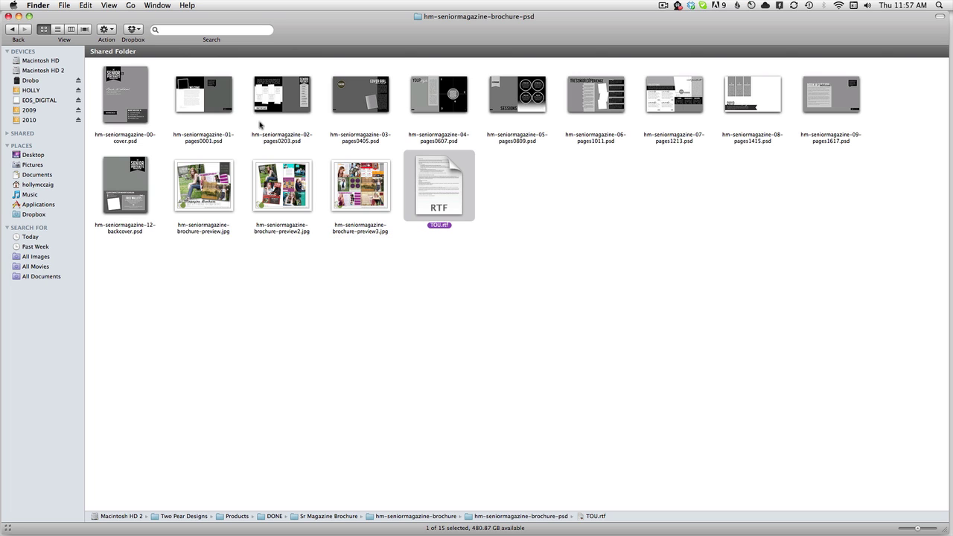
Open hm-seniormagazine-00-cover.psd in Photoshop and delete the instruction note from the cover
{"action": "double_click", "coordinate": [125, 91]}
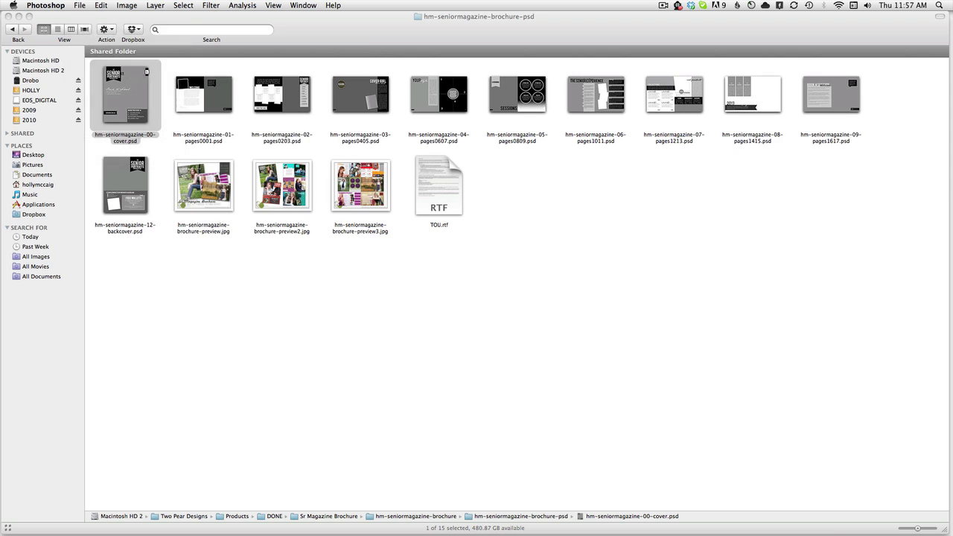
{"action": "left_click_drag", "start_coordinate": [250, 34], "coordinate": [341, 45]}
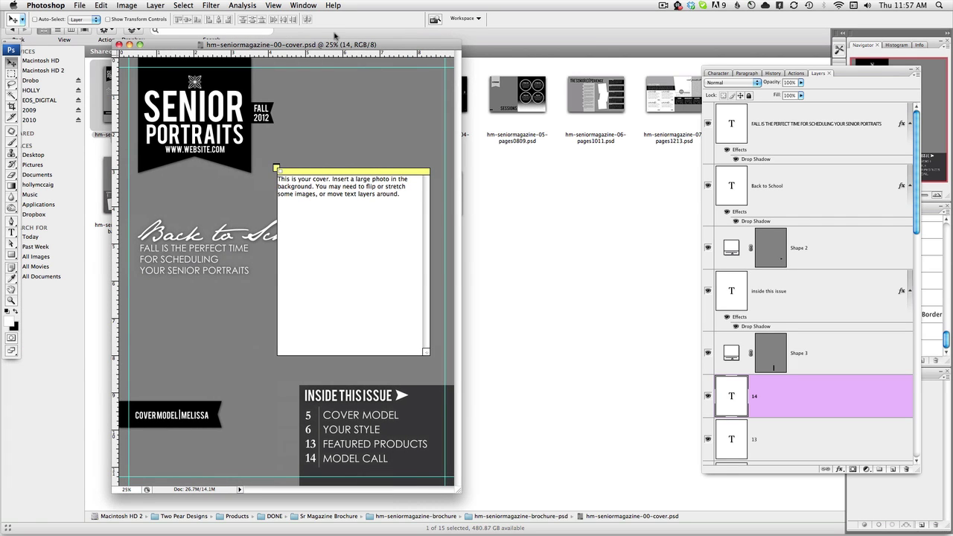
{"action": "left_click", "coordinate": [401, 206]}
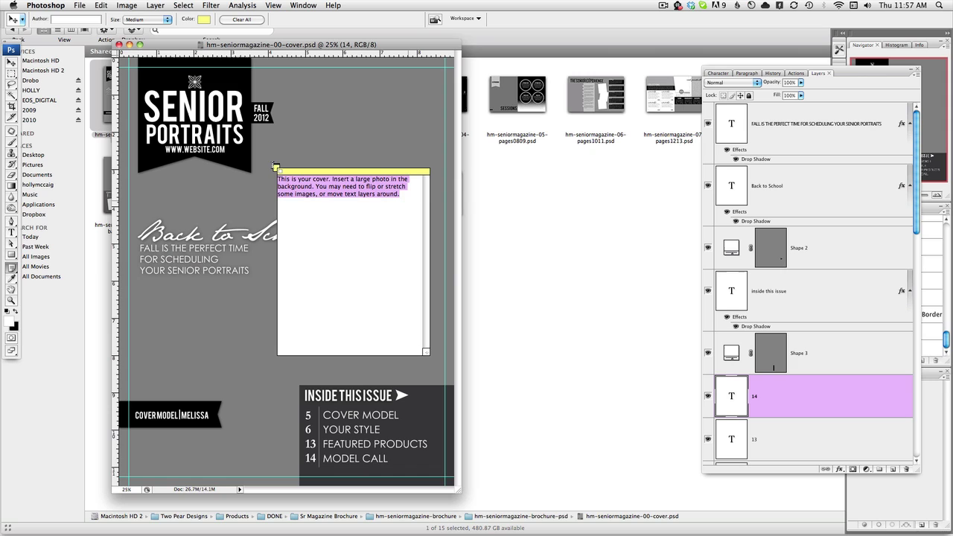
{"action": "left_click", "coordinate": [338, 197]}
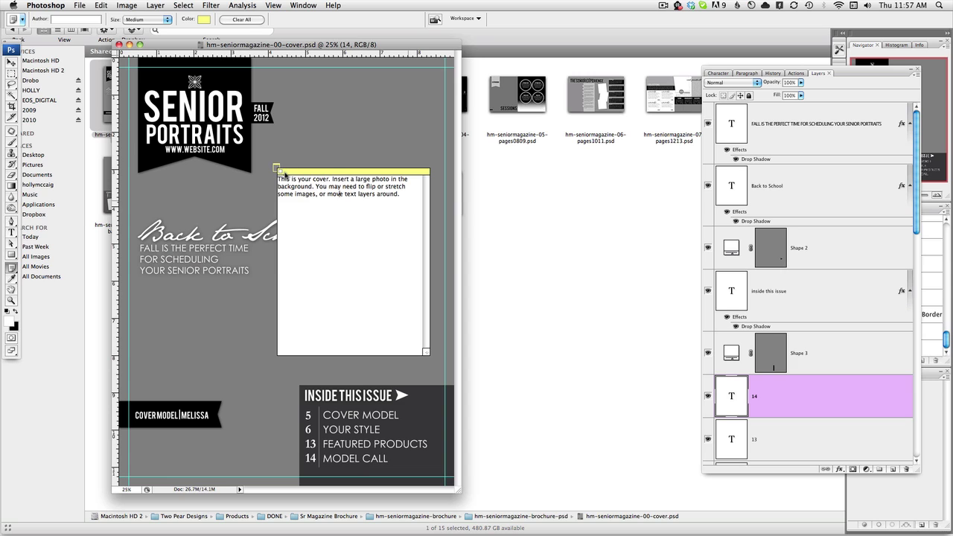
{"action": "key", "text": "Delete"}
{"action": "left_click", "coordinate": [281, 172]}
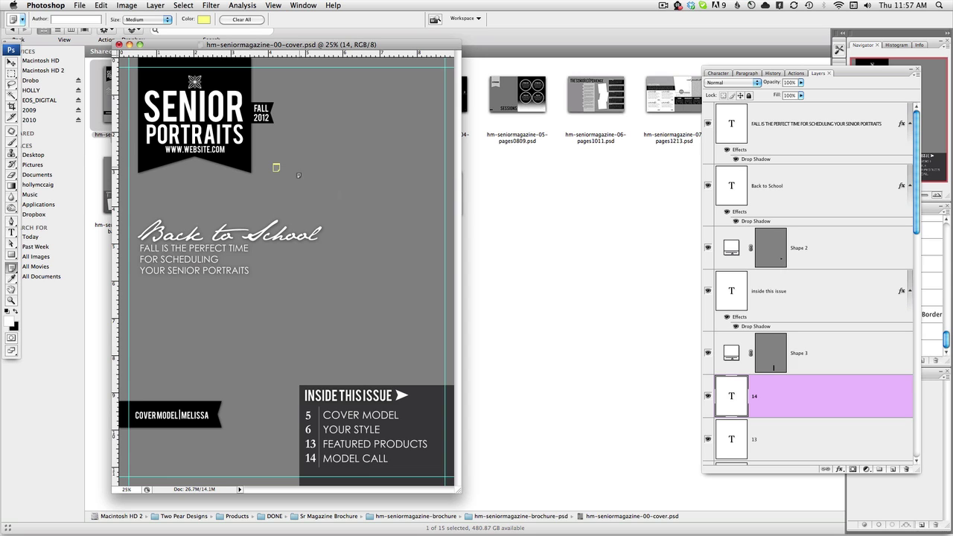
{"action": "key", "text": "Delete"}
{"action": "key", "text": "Return"}
Look through the cover's layers, select the Photo - Large layer, and place the Layers panel beside the document
{"action": "left_click_drag", "start_coordinate": [851, 75], "coordinate": [555, 66]}
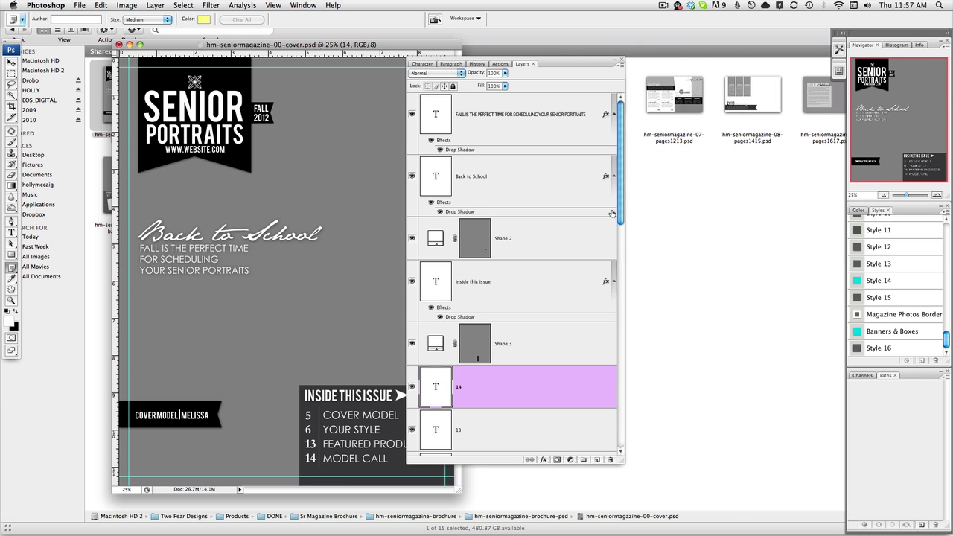
{"action": "left_click_drag", "start_coordinate": [620, 212], "coordinate": [600, 442]}
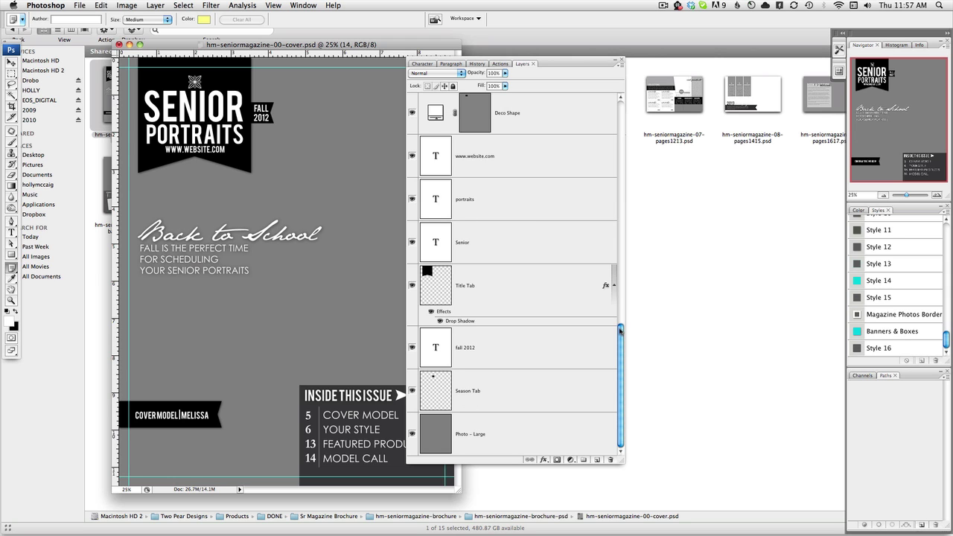
{"action": "scroll", "coordinate": [449, 186], "scroll_direction": "up", "scroll_amount": 15}
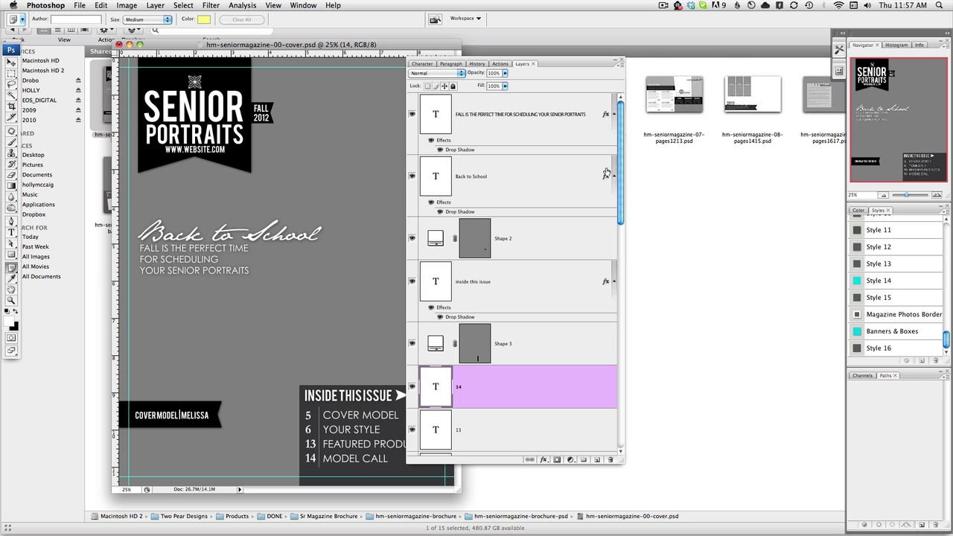
{"action": "left_click_drag", "start_coordinate": [620, 162], "coordinate": [579, 390]}
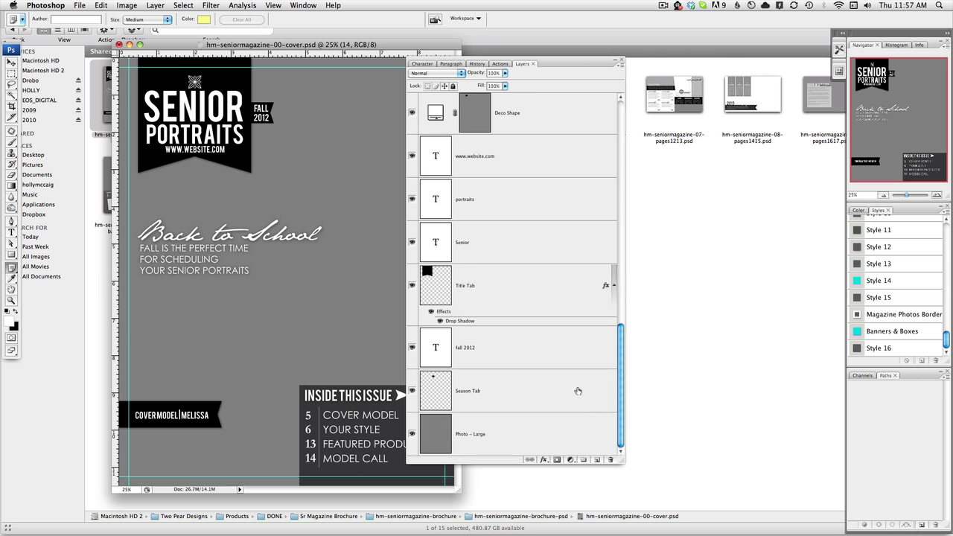
{"action": "left_click", "coordinate": [522, 437]}
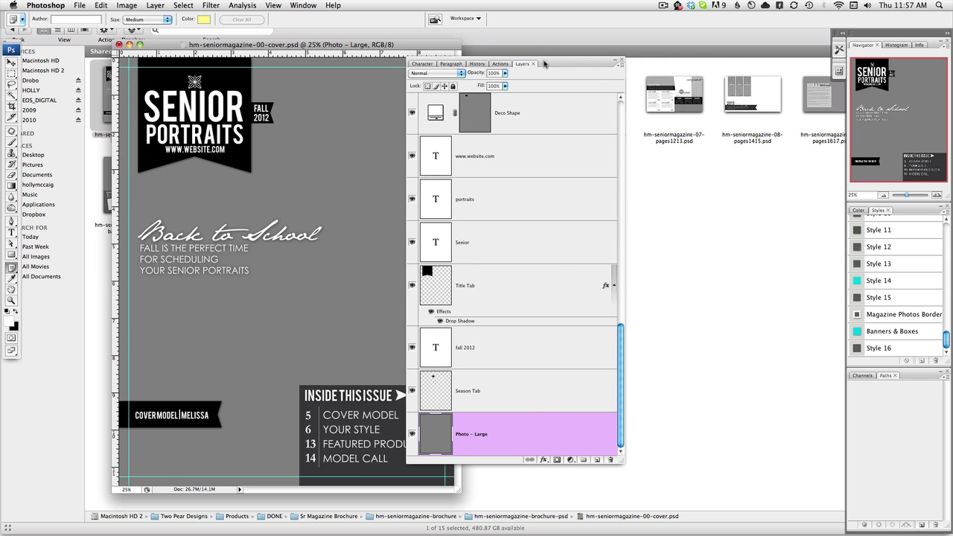
{"action": "left_click_drag", "start_coordinate": [544, 64], "coordinate": [610, 66]}
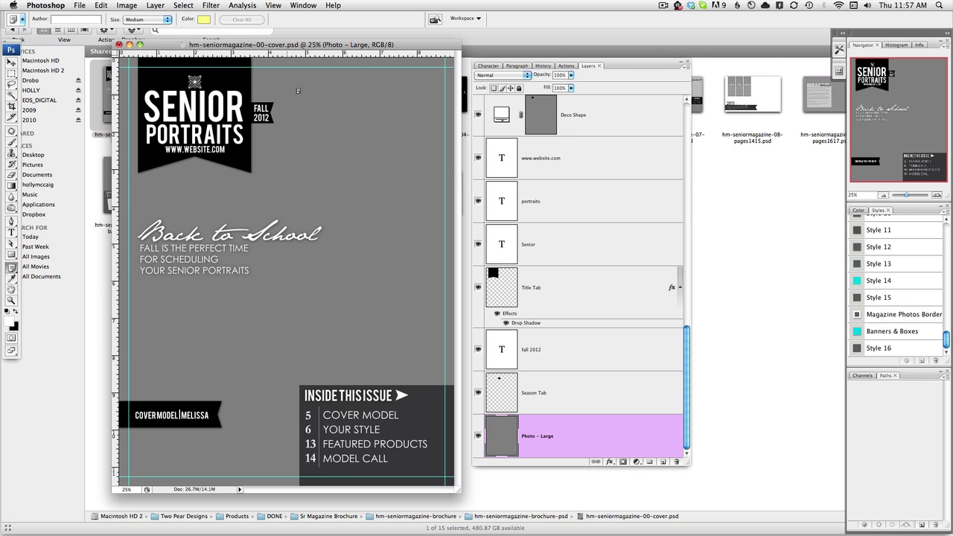
Open the recently used photo 082611-Kwap40Portraits-11.jpg
{"action": "left_click", "coordinate": [76, 6]}
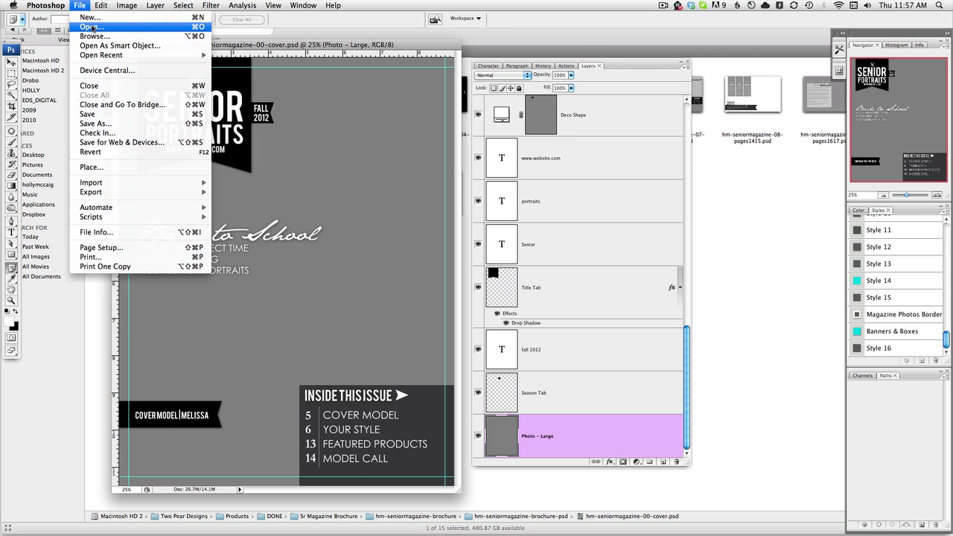
{"action": "mouse_move", "coordinate": [95, 55]}
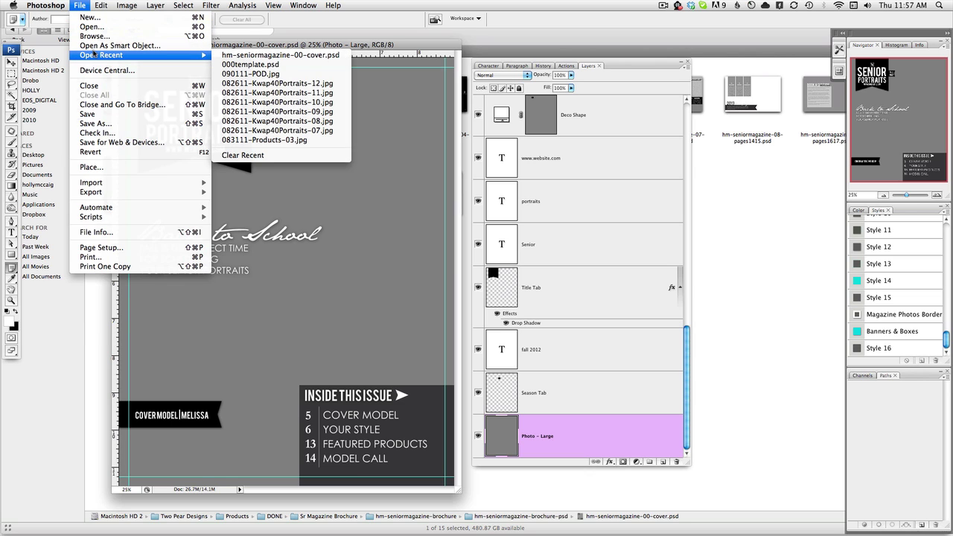
{"action": "left_click", "coordinate": [280, 92]}
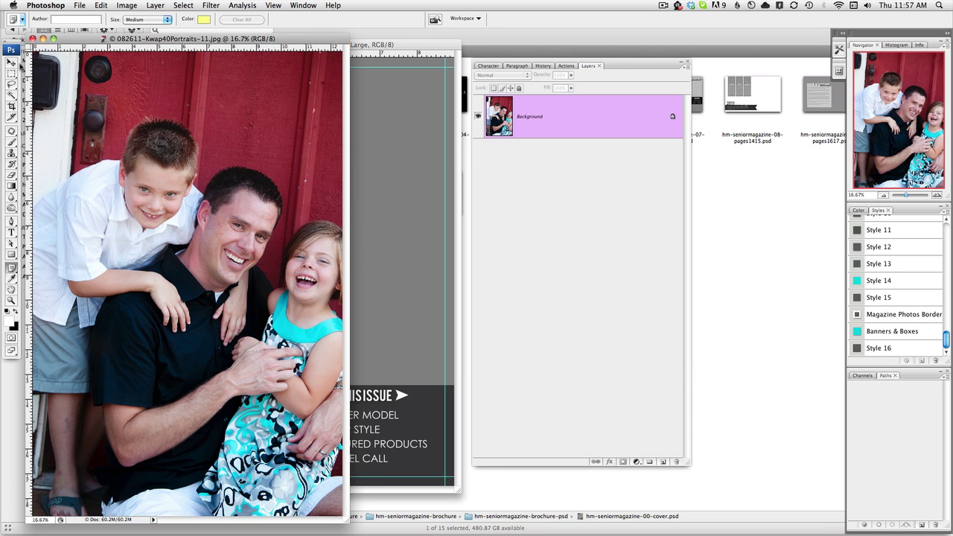
Move the family photo into the cover document directly above the Photo - Large layer and clip it to that layer
{"action": "left_click", "coordinate": [11, 62]}
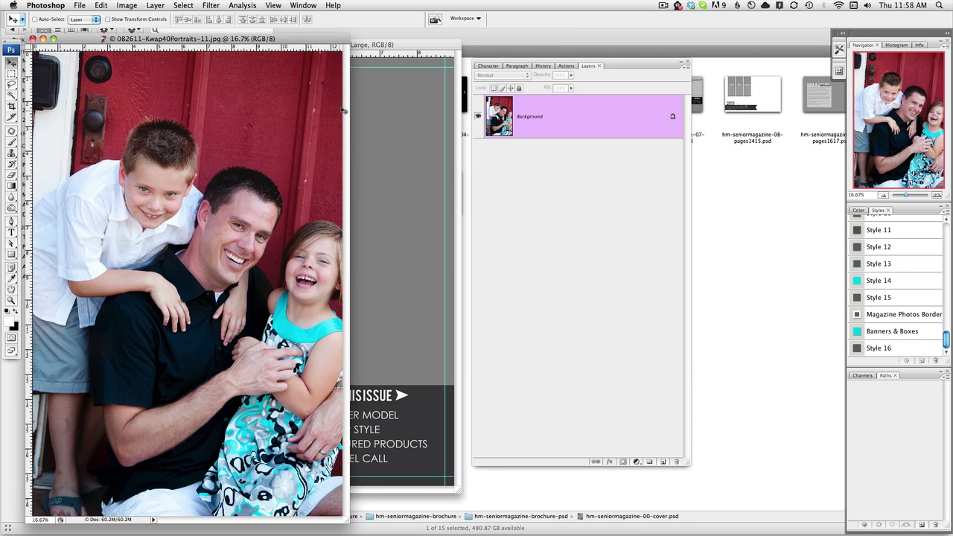
{"action": "left_click_drag", "start_coordinate": [341, 143], "coordinate": [435, 108]}
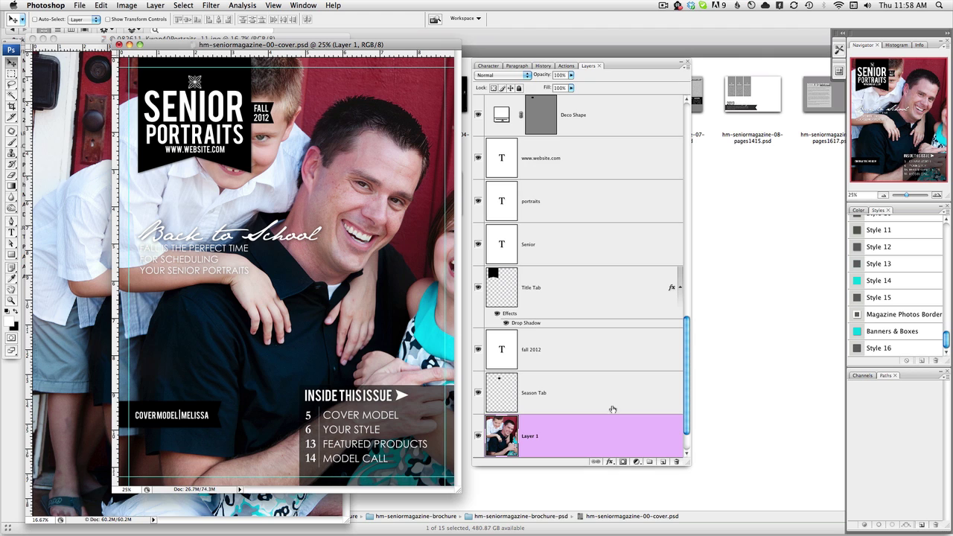
{"action": "left_click_drag", "start_coordinate": [686, 339], "coordinate": [568, 404]}
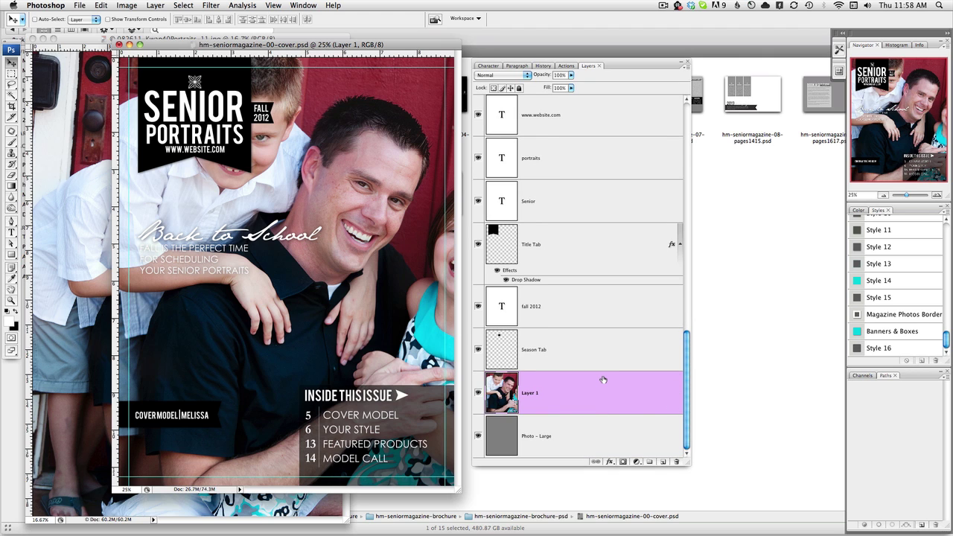
{"action": "key", "text": "super+alt+g"}
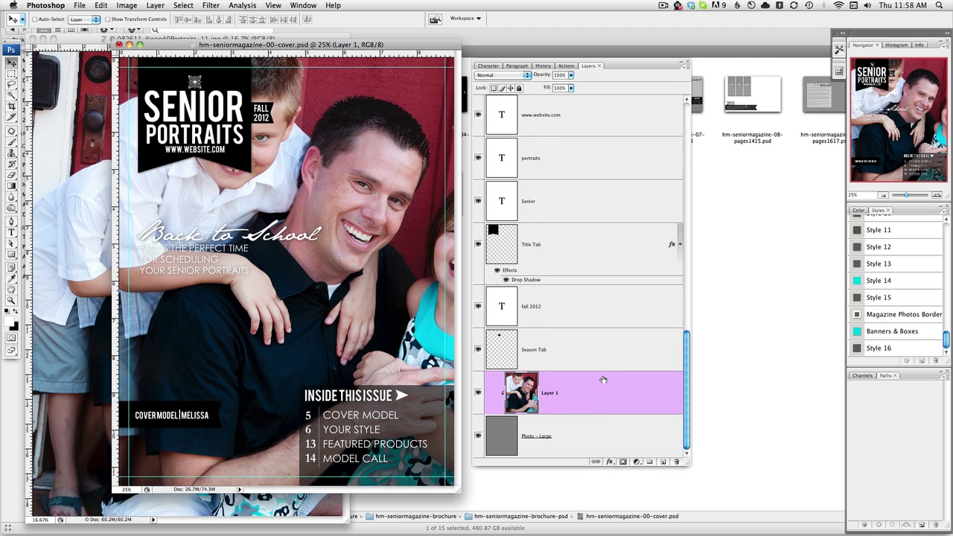
Flip the clipped family photo horizontally on the cover
{"action": "left_click", "coordinate": [275, 9]}
{"action": "left_click", "coordinate": [298, 80]}
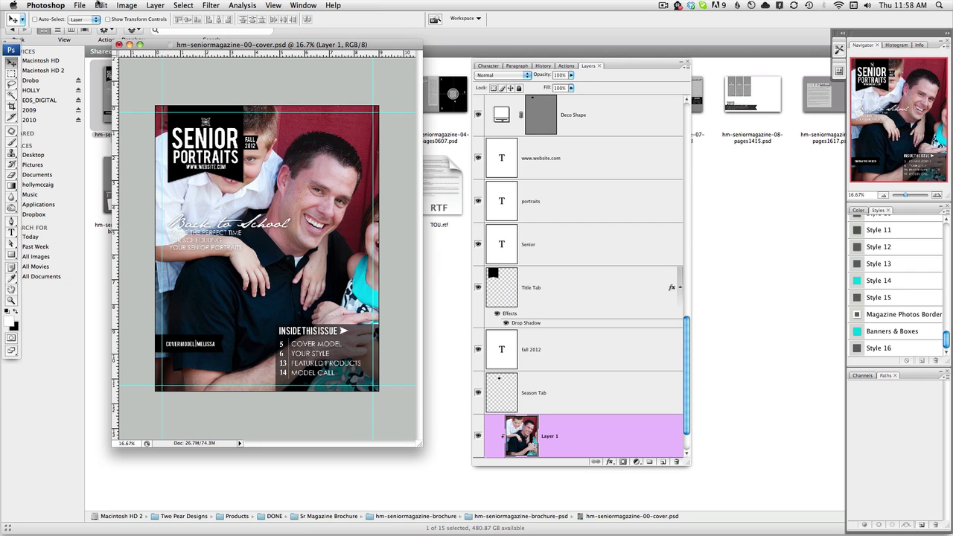
{"action": "left_click", "coordinate": [101, 5]}
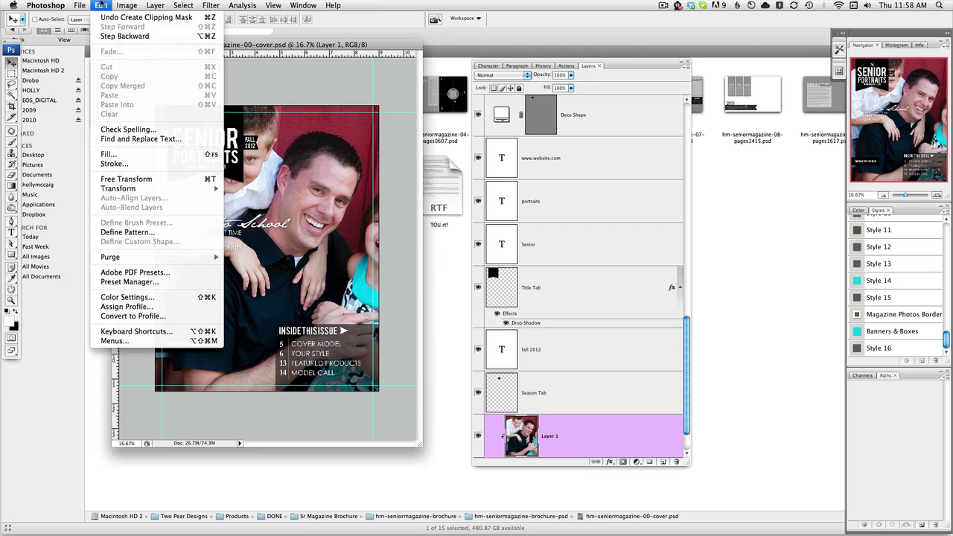
{"action": "mouse_move", "coordinate": [136, 188]}
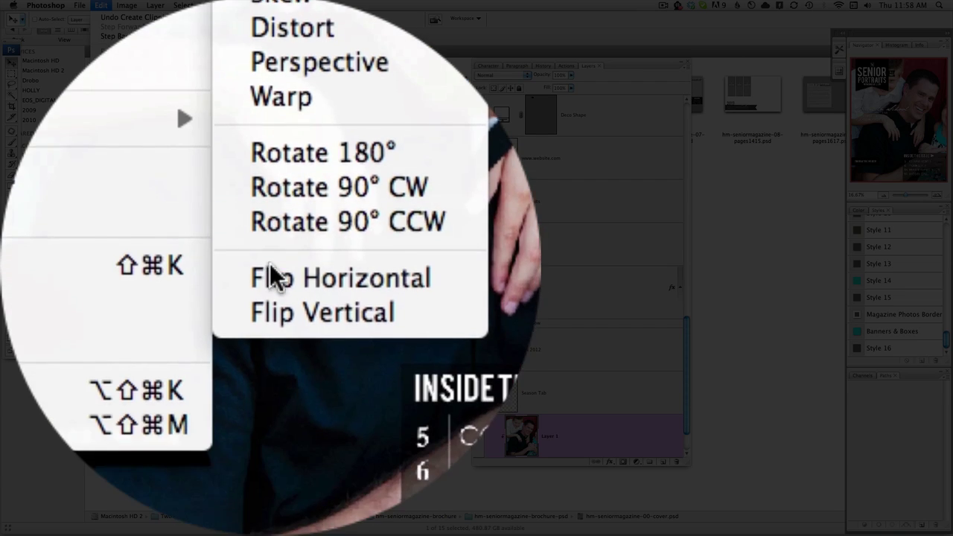
{"action": "left_click", "coordinate": [214, 294]}
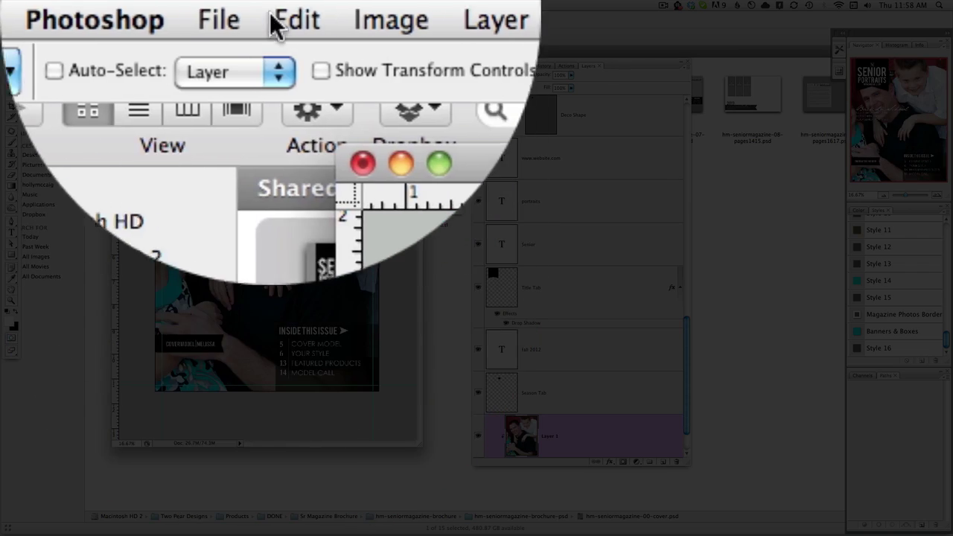
Scale the flipped photo proportionally to about 72.8% around its center so it fits the cover's width
{"action": "left_click", "coordinate": [100, 5]}
{"action": "mouse_move", "coordinate": [136, 188]}
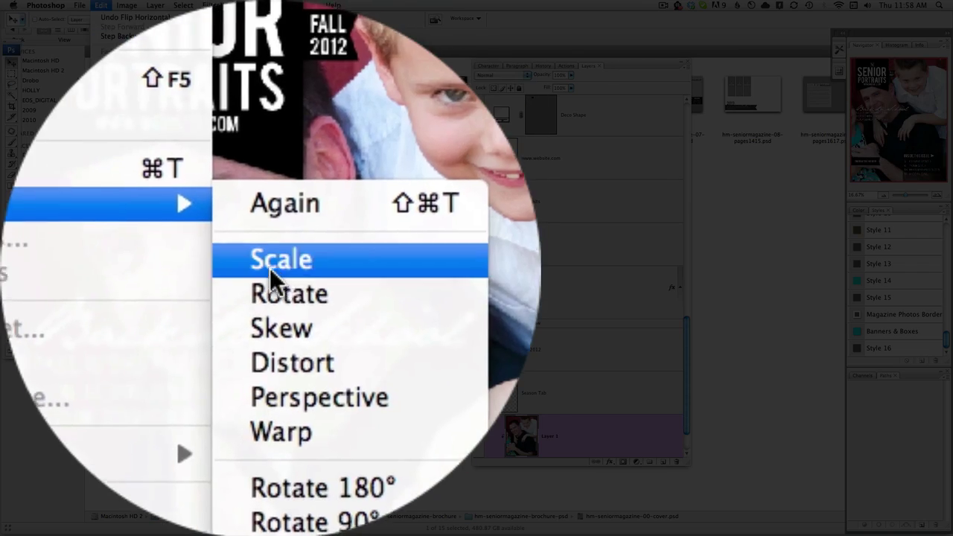
{"action": "left_click", "coordinate": [271, 260]}
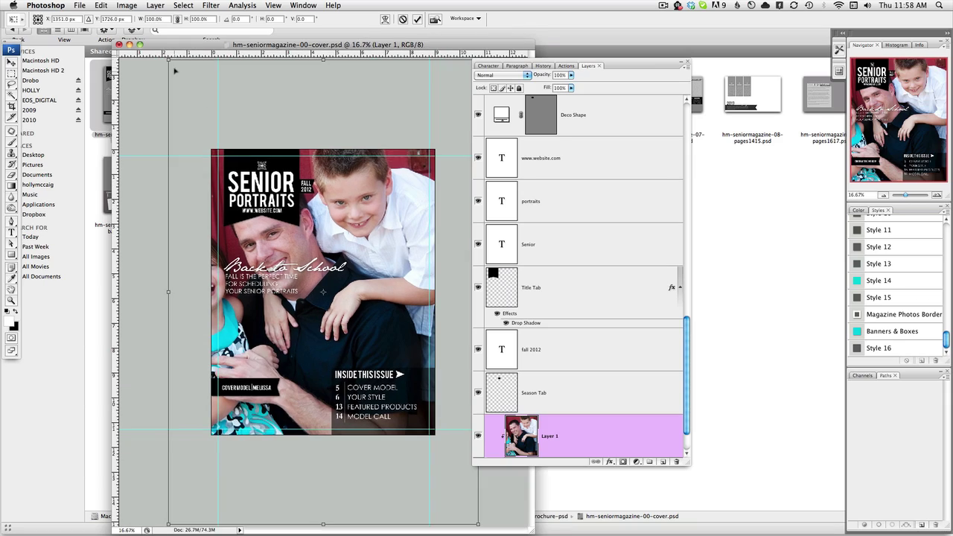
{"action": "left_click_drag", "start_coordinate": [168, 55], "coordinate": [210, 123]}
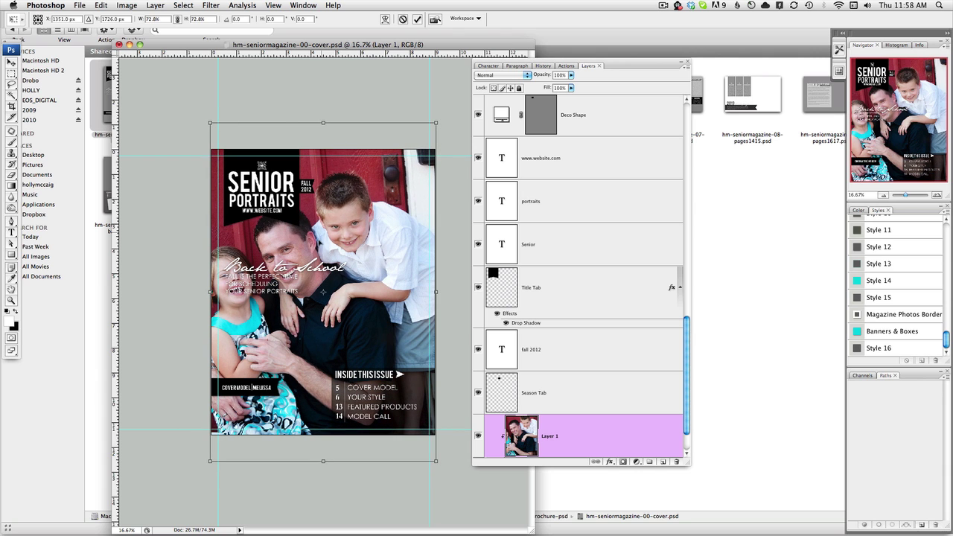
{"action": "key", "text": "Return"}
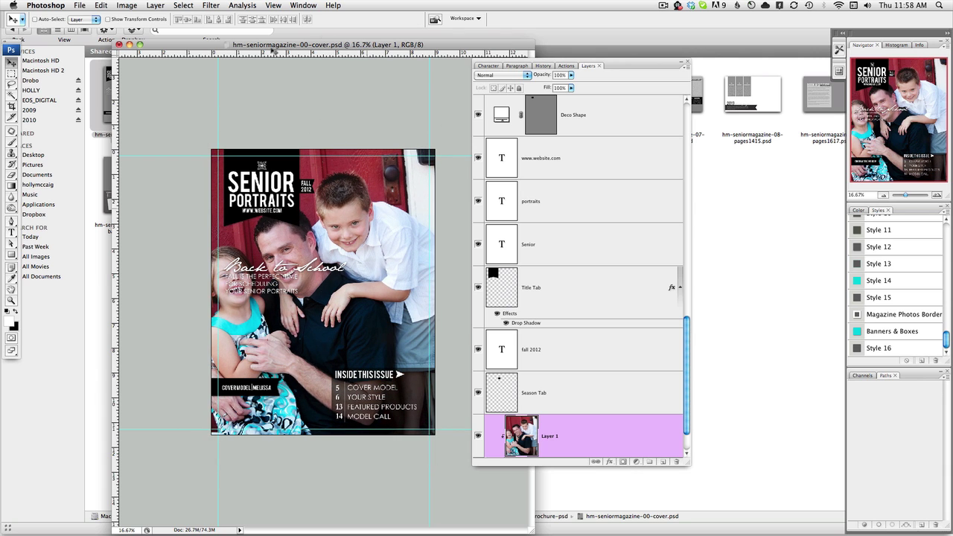
Move the Back to School and FALL IS THE PERFECT TIME text layers together off the faces to just above INSIDE THIS ISSUE
{"action": "left_click_drag", "start_coordinate": [354, 43], "coordinate": [287, 32]}
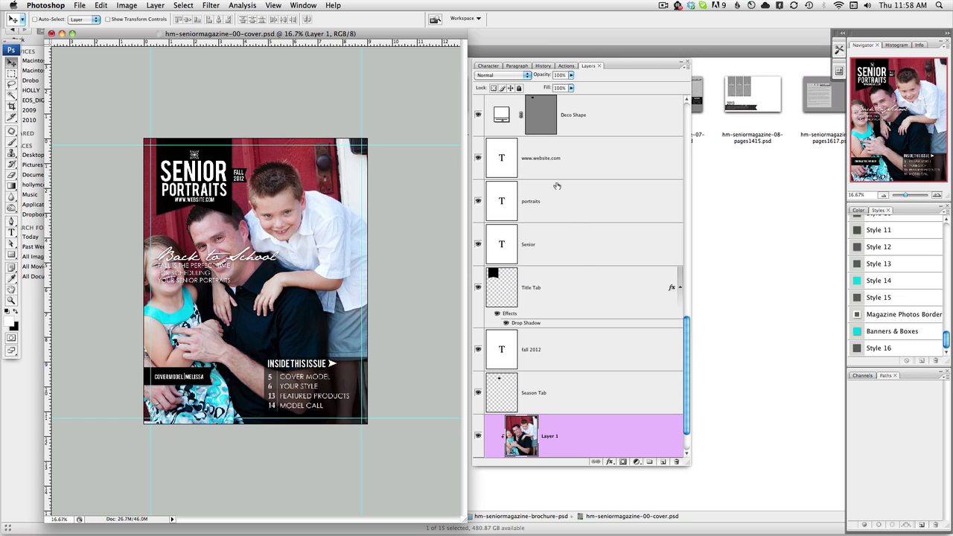
{"action": "left_click_drag", "start_coordinate": [689, 328], "coordinate": [691, 247]}
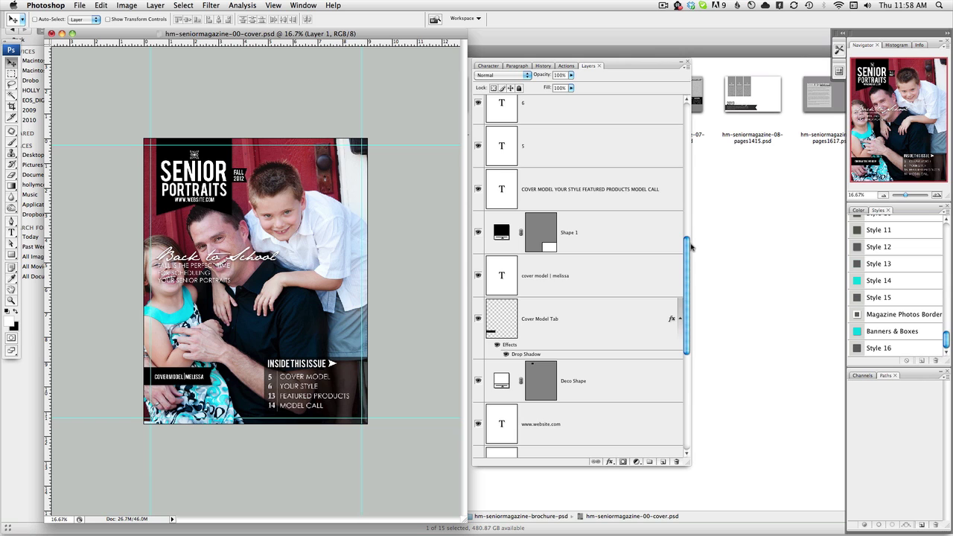
{"action": "left_click_drag", "start_coordinate": [691, 247], "coordinate": [714, 110]}
{"action": "left_click", "coordinate": [590, 177]}
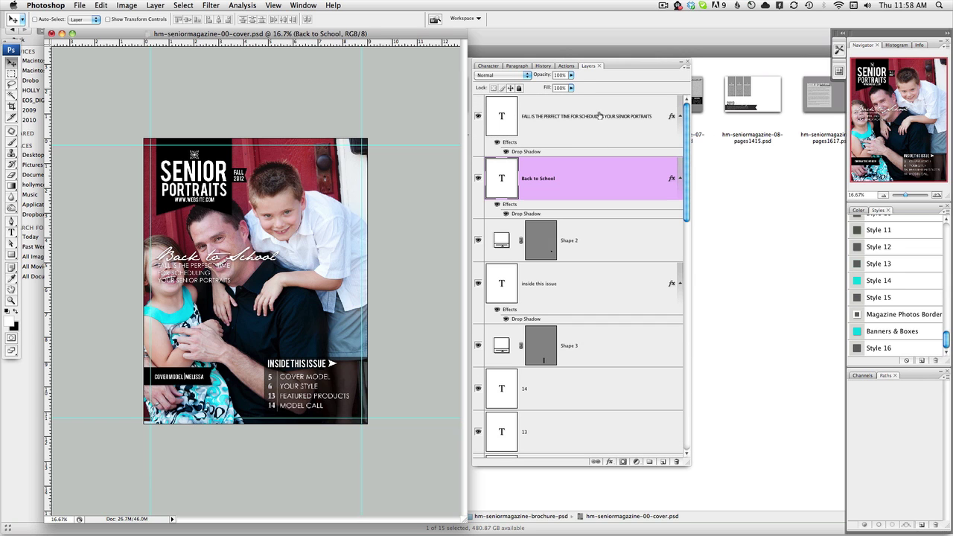
{"action": "left_click", "coordinate": [593, 120], "text": "shift"}
{"action": "left_click_drag", "start_coordinate": [192, 260], "coordinate": [265, 327]}
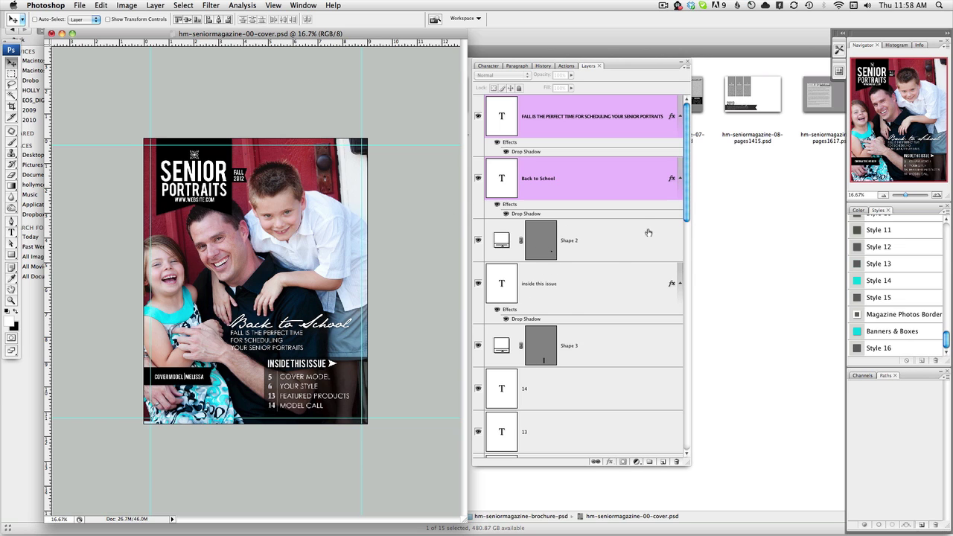
Add a Color Overlay to the Title Tab layer in turquoise #21cef2, sampled from the girl's outfit in the cover photo
{"action": "left_click_drag", "start_coordinate": [686, 212], "coordinate": [674, 415]}
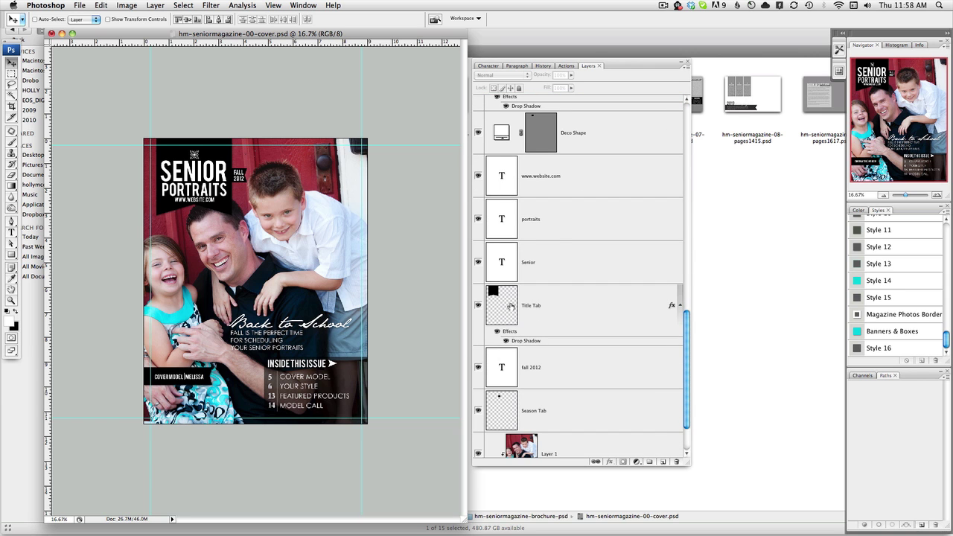
{"action": "double_click", "coordinate": [501, 307]}
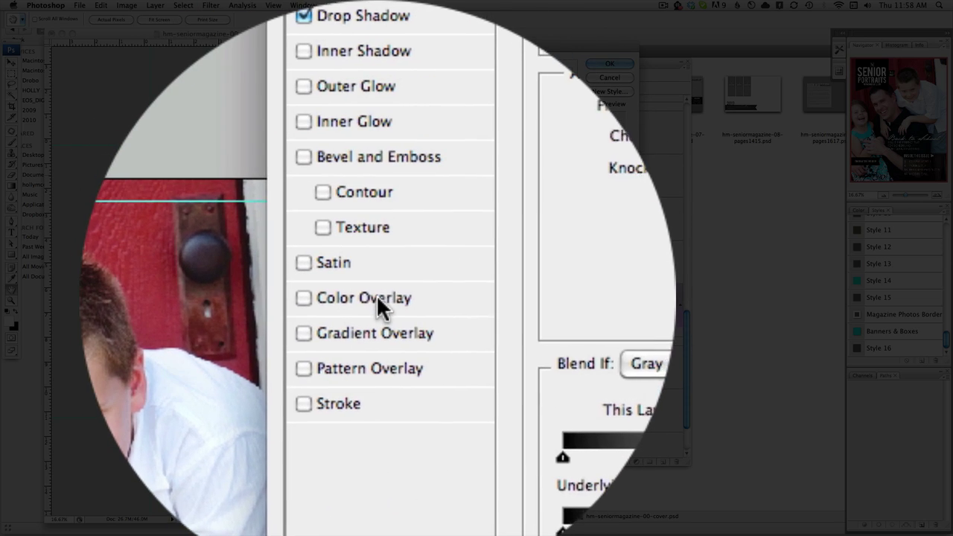
{"action": "left_click", "coordinate": [370, 299]}
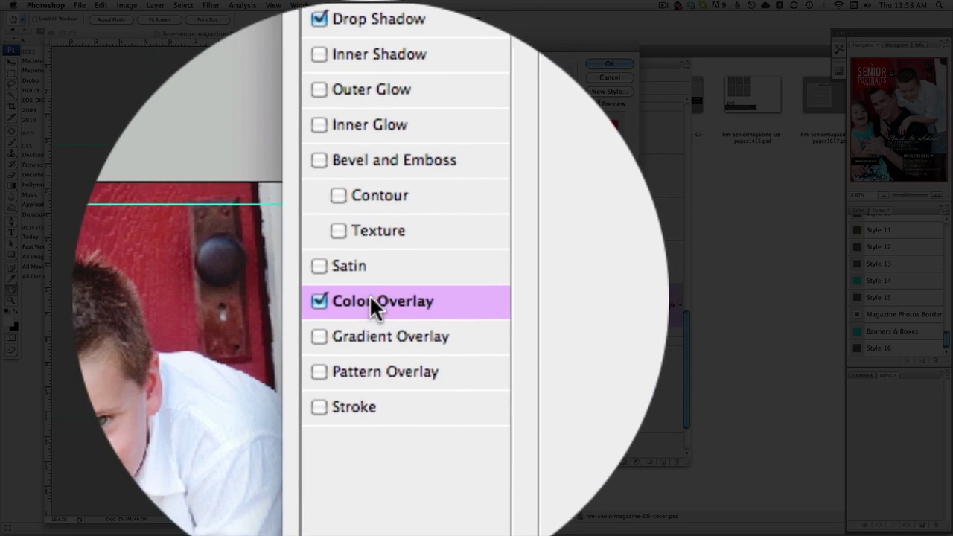
{"action": "left_click", "coordinate": [532, 79]}
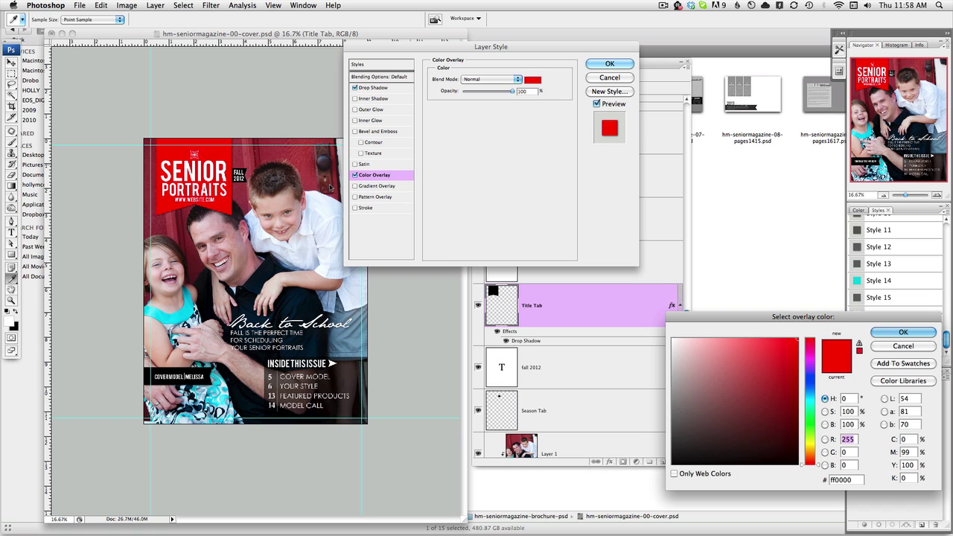
{"action": "left_click", "coordinate": [190, 308]}
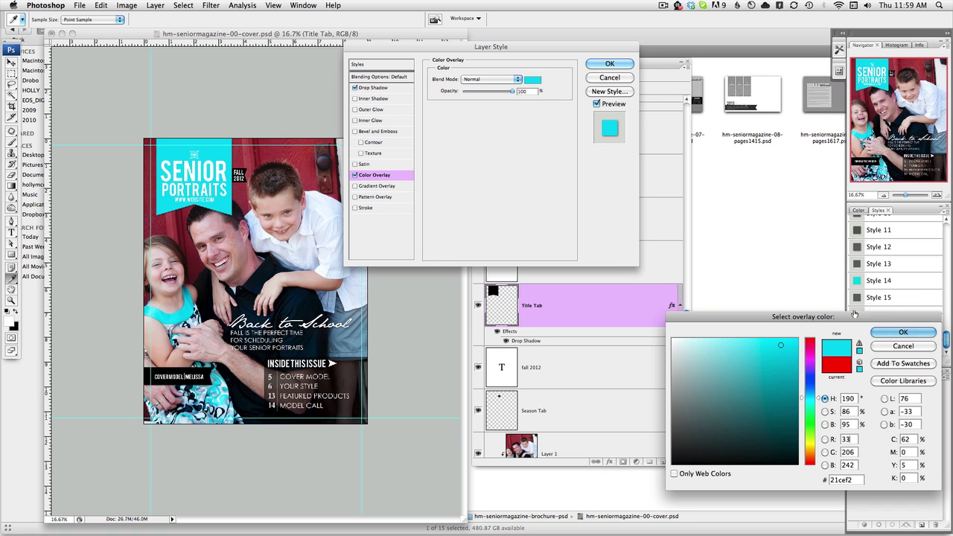
{"action": "left_click", "coordinate": [903, 332]}
{"action": "left_click", "coordinate": [609, 63]}
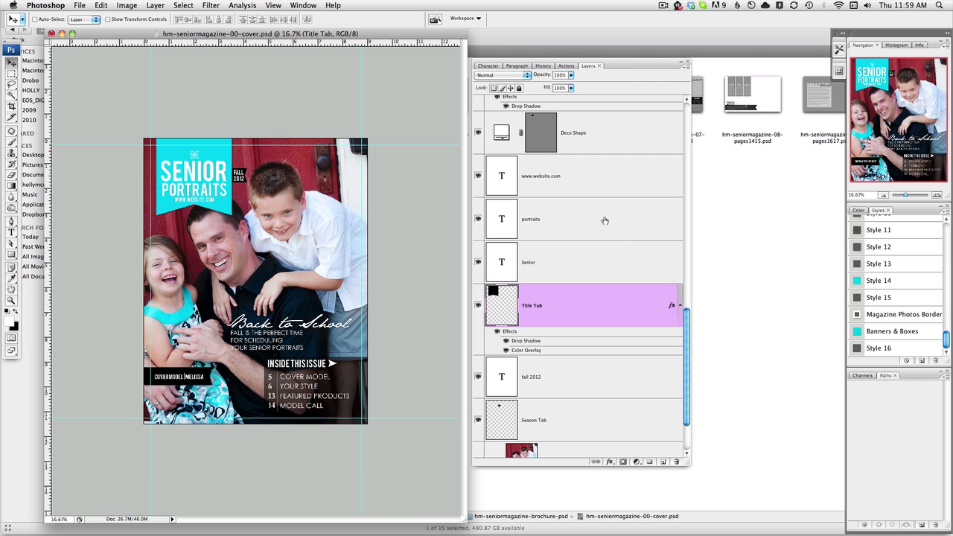
Close the cover document and return to the hm-seniormagazine-brochure-psd folder in Finder
{"action": "key", "text": "super+w"}
{"action": "left_click", "coordinate": [425, 155]}
{"action": "left_click", "coordinate": [362, 280]}
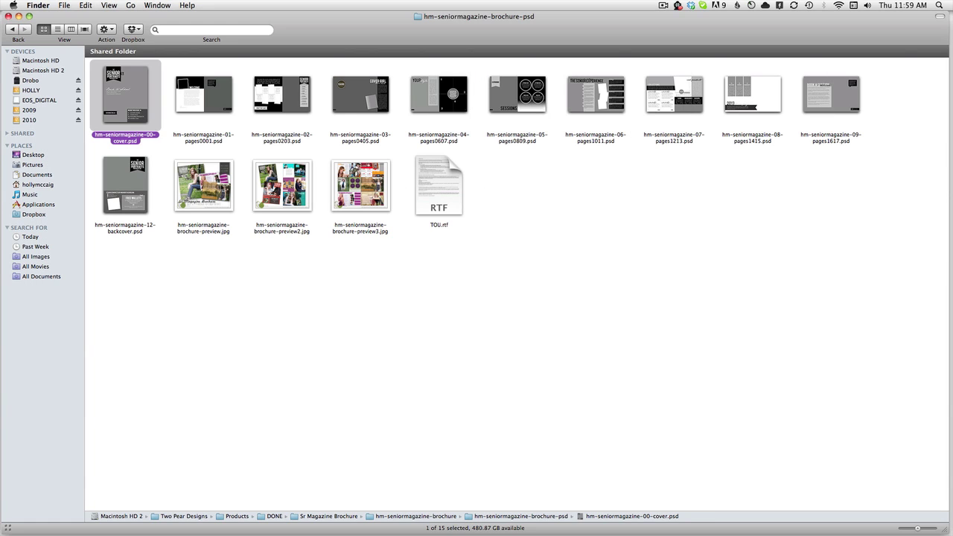
Open hm-seniormagazine-01-pages0001.psd in Photoshop, review the notes on both pages with the right page uncovered, and close it
{"action": "double_click", "coordinate": [199, 97]}
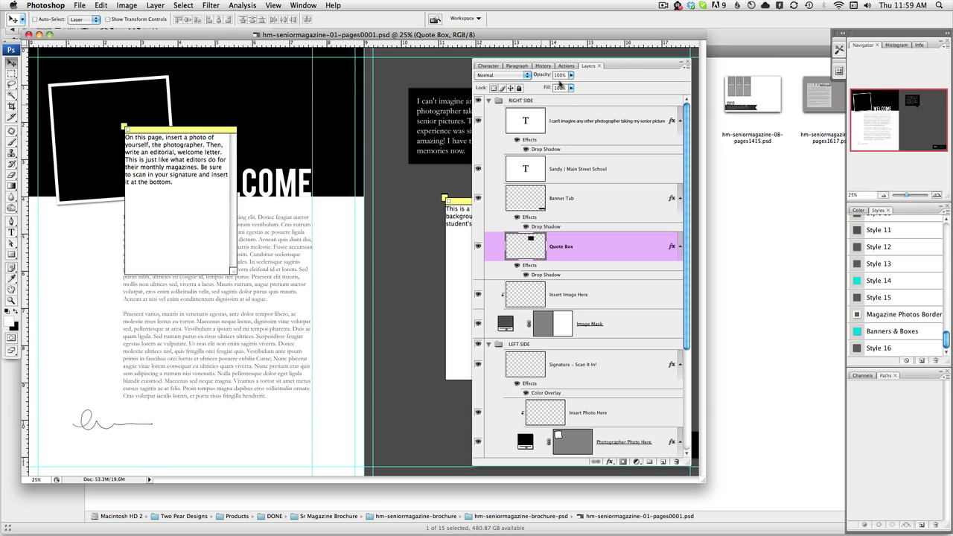
{"action": "left_click_drag", "start_coordinate": [559, 63], "coordinate": [827, 60]}
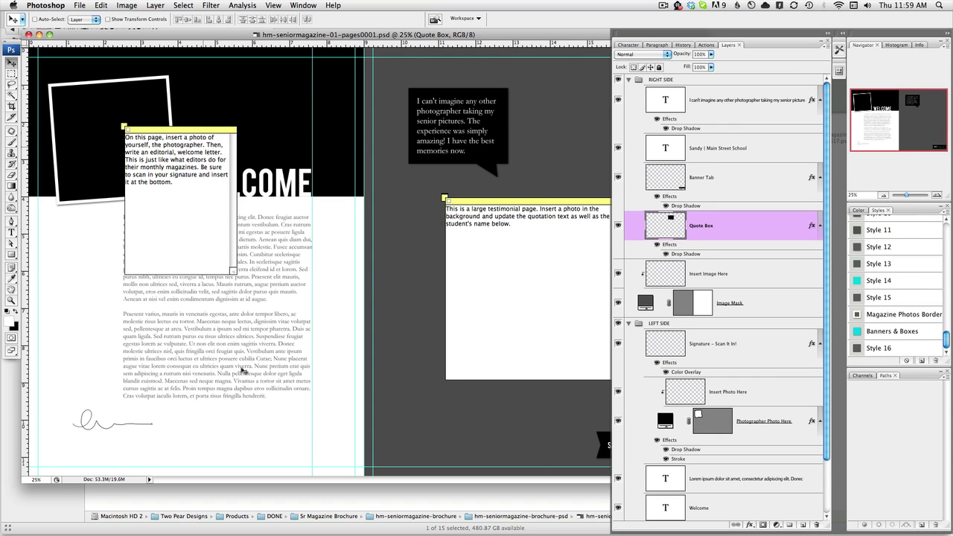
{"action": "key", "text": "super+w"}
Examine the layouts and notes of hm-seniormagazine-02-pages0203.psd in an enlarged window and of hm-seniormagazine-03-pages0405.psd, closing each file
{"action": "double_click", "coordinate": [283, 106]}
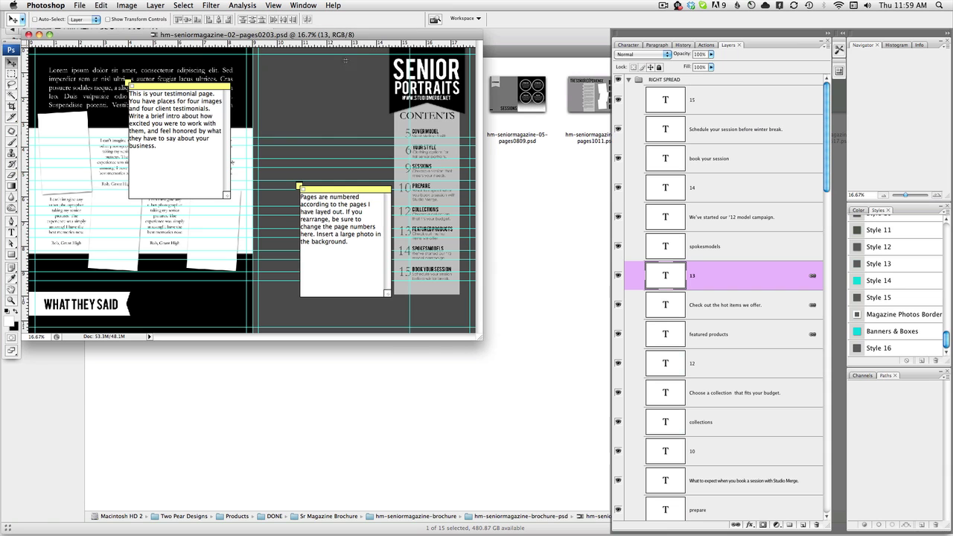
{"action": "left_click_drag", "start_coordinate": [357, 35], "coordinate": [377, 101]}
{"action": "left_click_drag", "start_coordinate": [494, 403], "coordinate": [573, 491]}
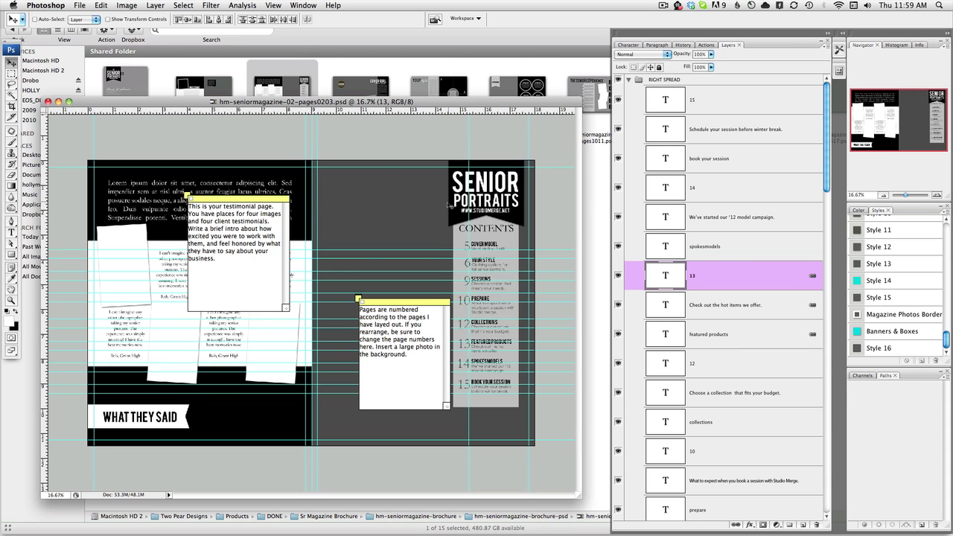
{"action": "key", "text": "super+w"}
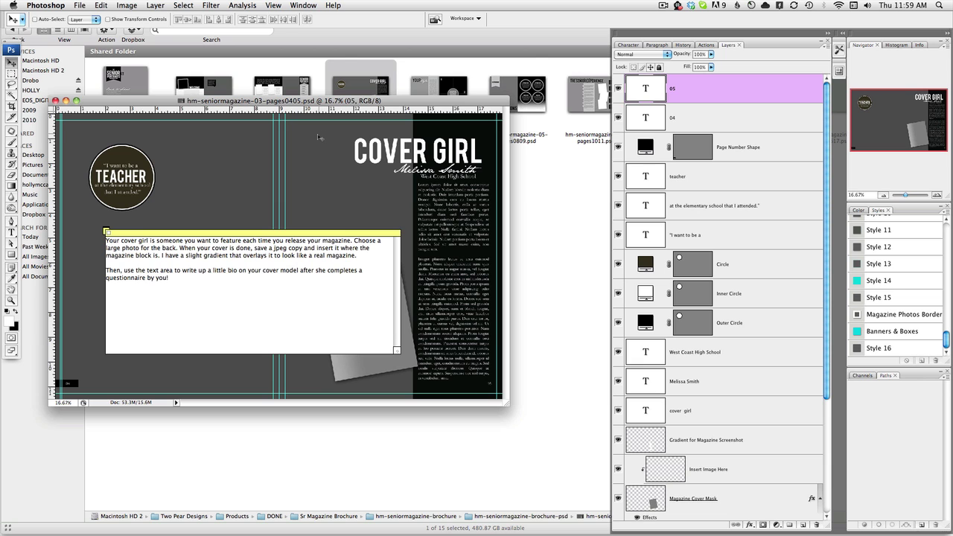
{"action": "key", "text": "super+w"}
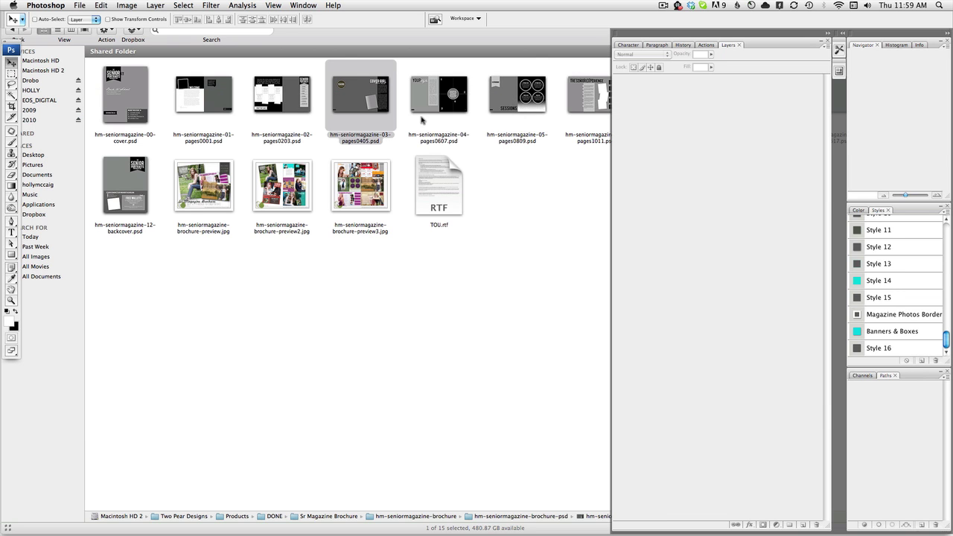
Examine the layouts and notes of hm-seniormagazine-04-pages0607.psd and hm-seniormagazine-05-pages0809.psd, closing each file after viewing
{"action": "double_click", "coordinate": [436, 67]}
{"action": "left_click_drag", "start_coordinate": [351, 42], "coordinate": [360, 114]}
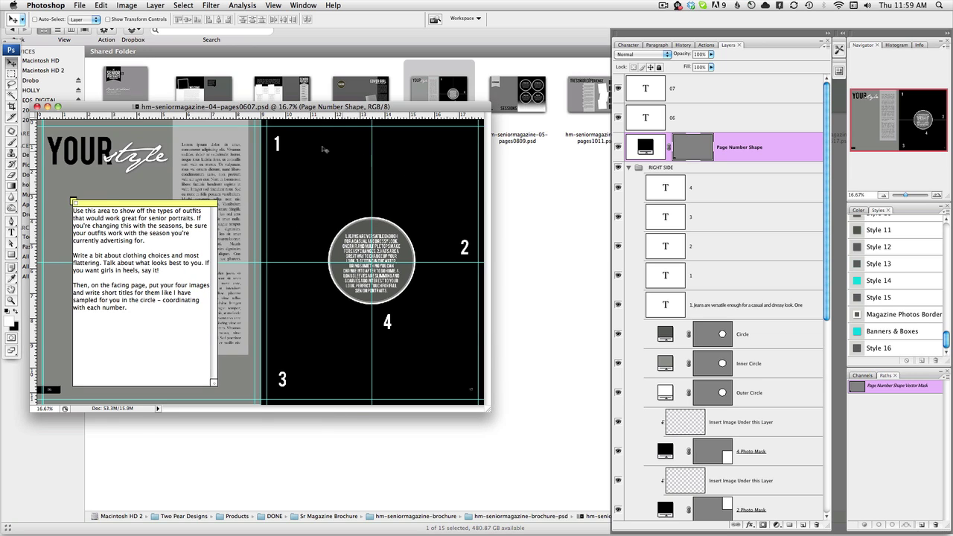
{"action": "key", "text": "super+w"}
{"action": "double_click", "coordinate": [512, 100]}
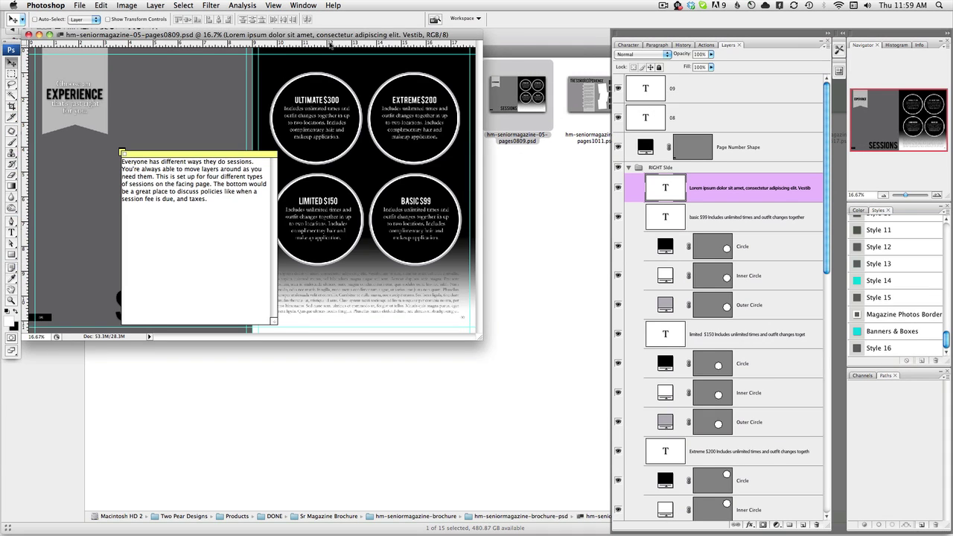
{"action": "left_click_drag", "start_coordinate": [339, 37], "coordinate": [330, 149]}
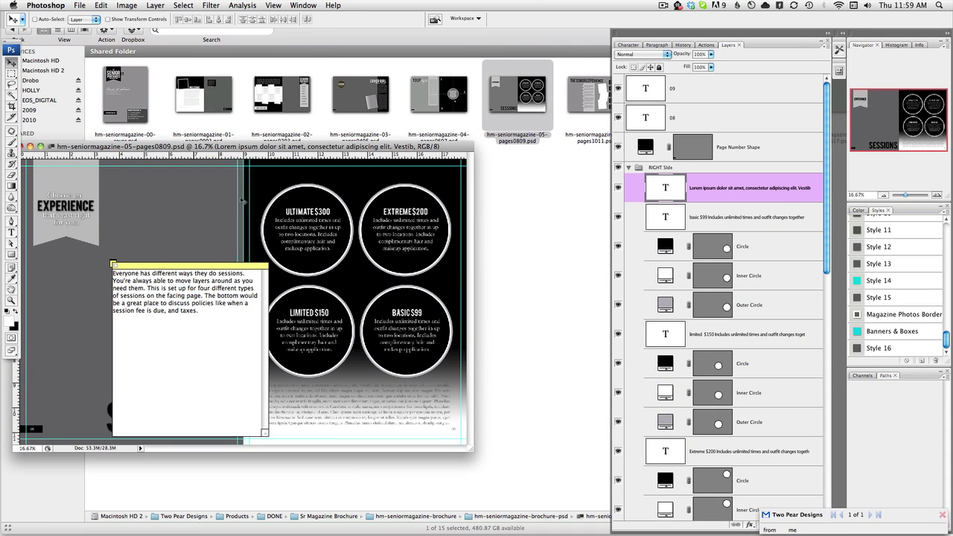
{"action": "key", "text": "super+w"}
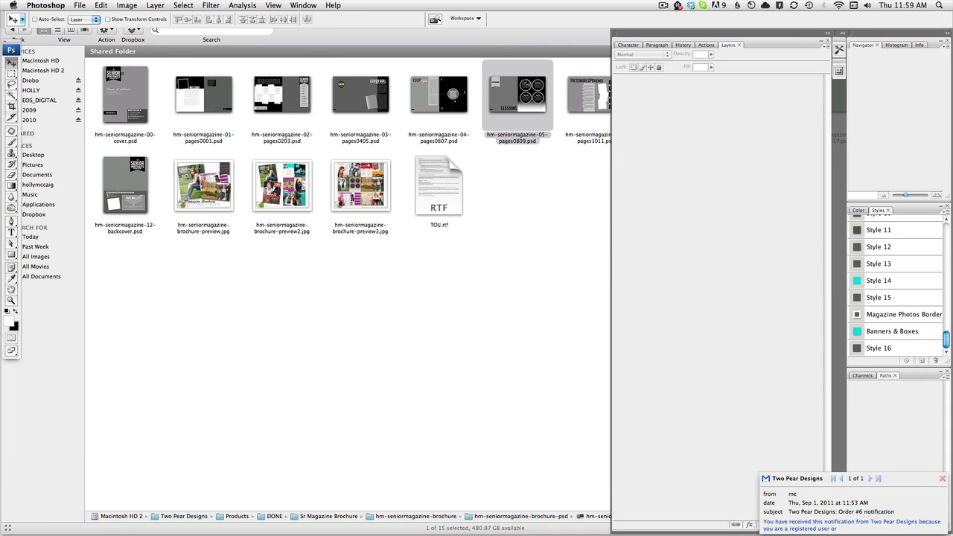
Examine the notes in hm-seniormagazine-06-pages1011.psd and, in an enlarged window, hm-seniormagazine-07-pages1213.psd, closing each file after viewing
{"action": "double_click", "coordinate": [581, 101]}
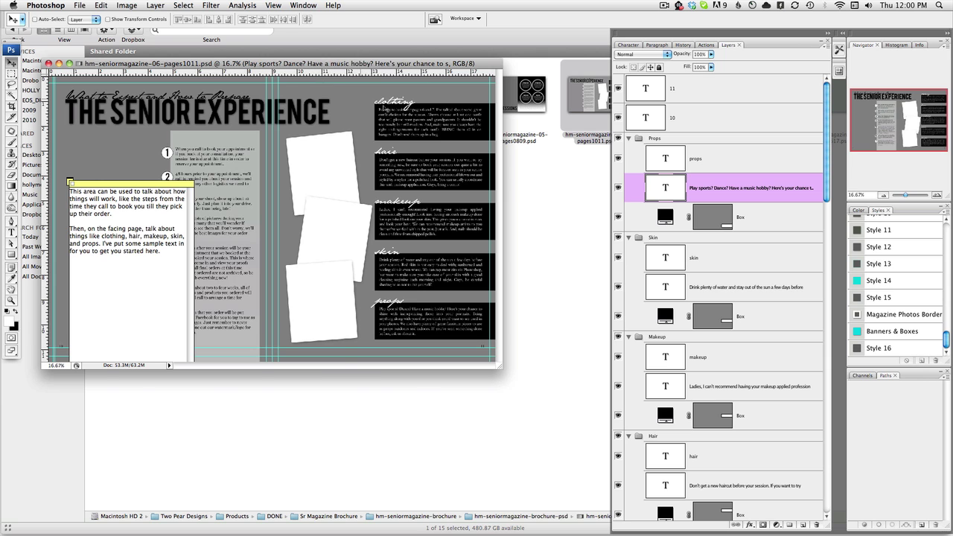
{"action": "key", "text": "super+w"}
{"action": "left_click", "coordinate": [532, 198]}
{"action": "left_click", "coordinate": [683, 102]}
{"action": "double_click", "coordinate": [683, 102]}
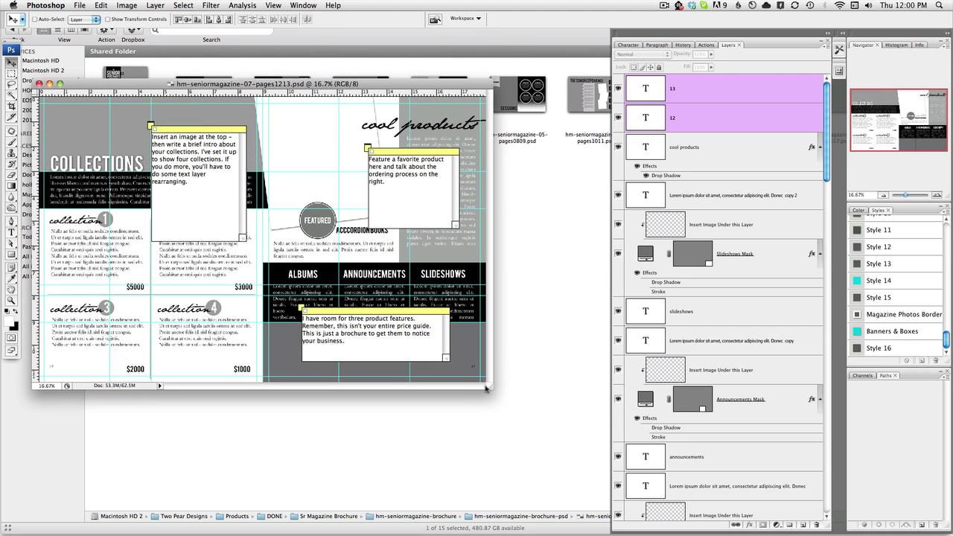
{"action": "left_click_drag", "start_coordinate": [487, 387], "coordinate": [580, 473]}
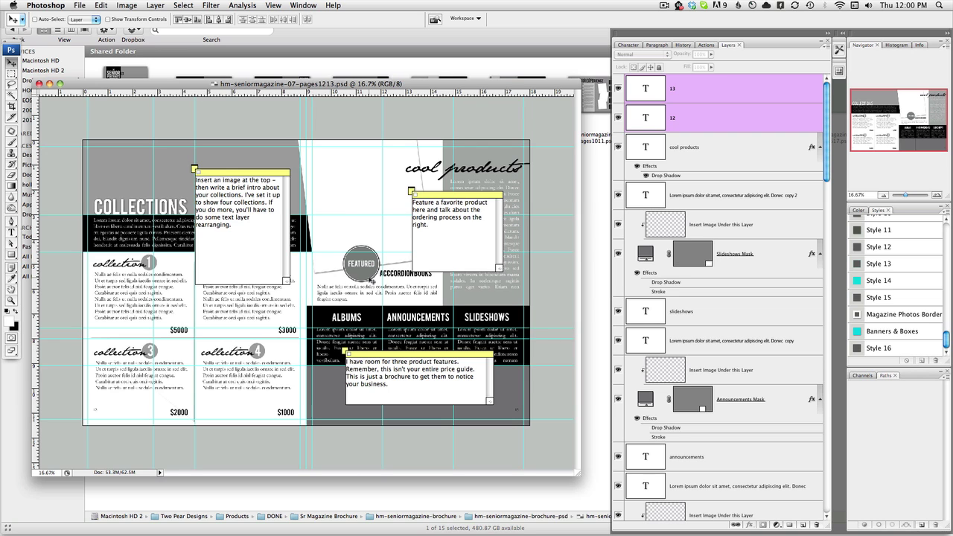
{"action": "key", "text": "super+w"}
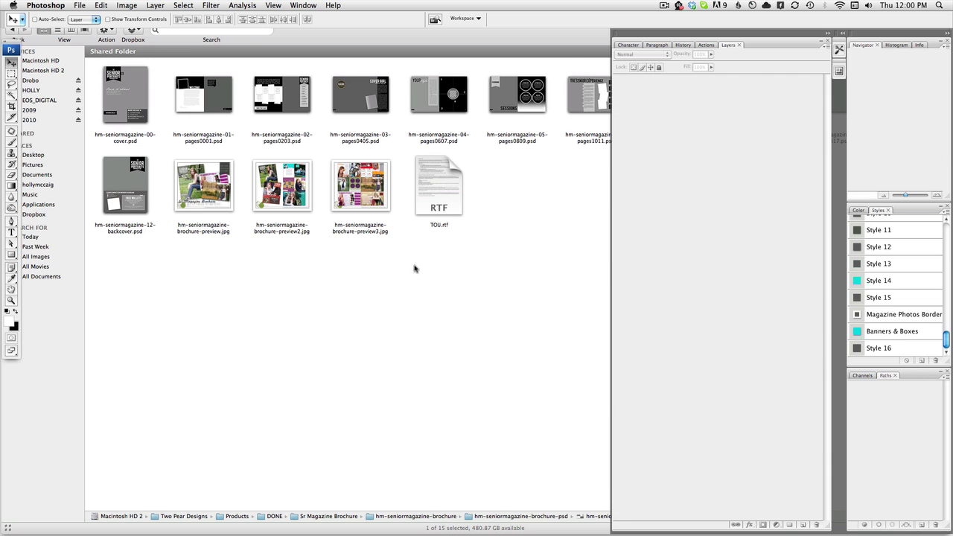
Examine the layouts and notes of hm-seniormagazine-08-pages1415.psd and hm-seniormagazine-09-pages1617.psd, closing each file after viewing
{"action": "left_click", "coordinate": [415, 266]}
{"action": "left_click", "coordinate": [752, 89]}
{"action": "double_click", "coordinate": [753, 90]}
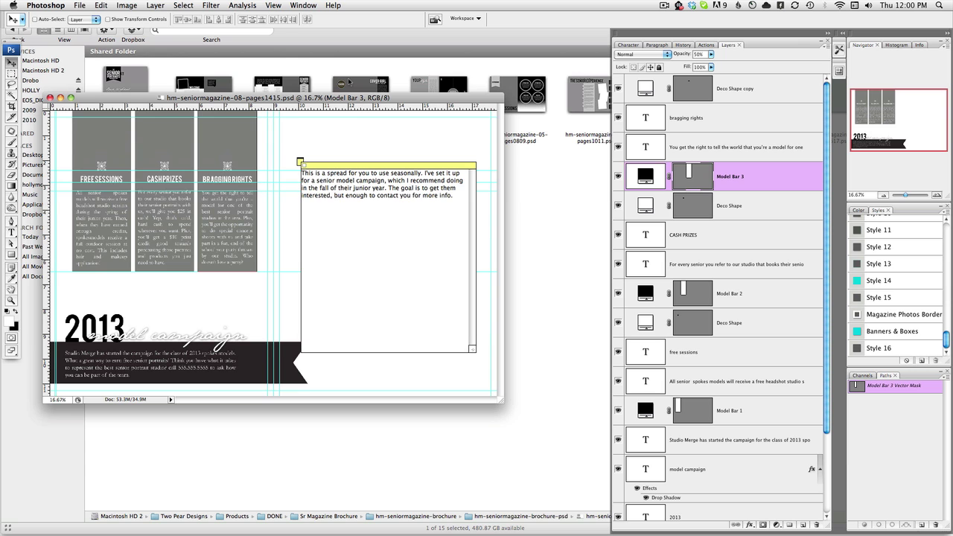
{"action": "key", "text": "super+w"}
{"action": "left_click", "coordinate": [502, 294]}
{"action": "key", "text": "Right"}
{"action": "key", "text": "super+o"}
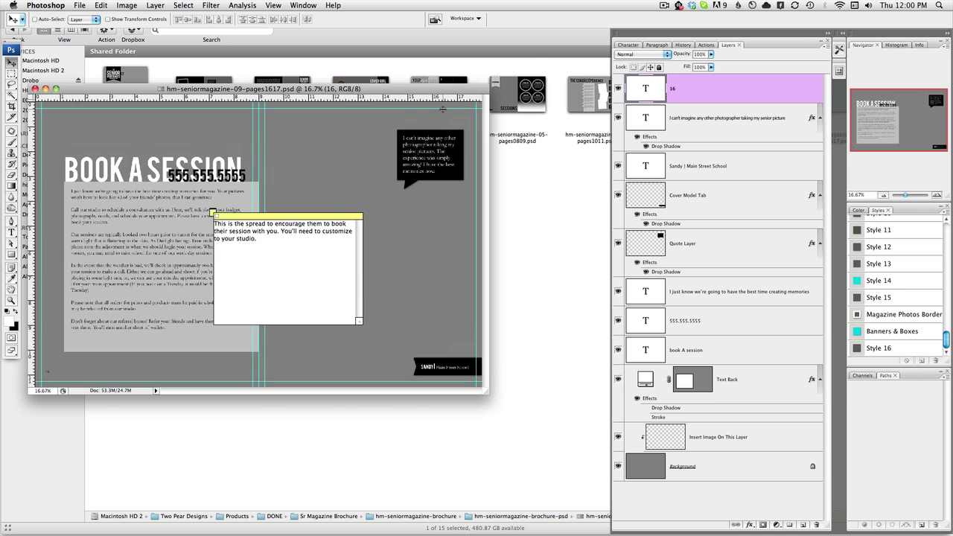
{"action": "key", "text": "super+w"}
Review the layout and note in hm-seniormagazine-12-backcover.psd, close it and return to the template folder in Finder
{"action": "double_click", "coordinate": [137, 199]}
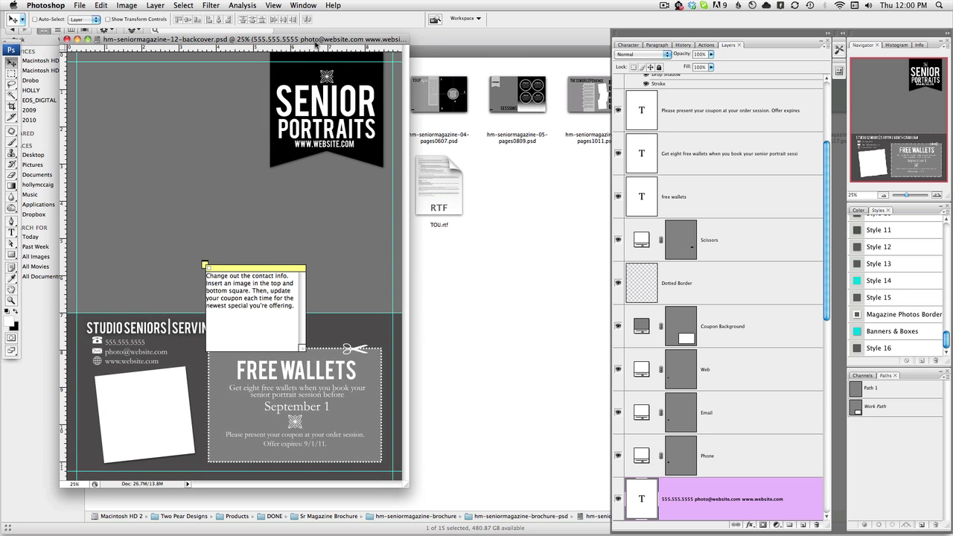
{"action": "key", "text": "super+w"}
{"action": "left_click", "coordinate": [342, 318]}
{"action": "left_click", "coordinate": [342, 316]}
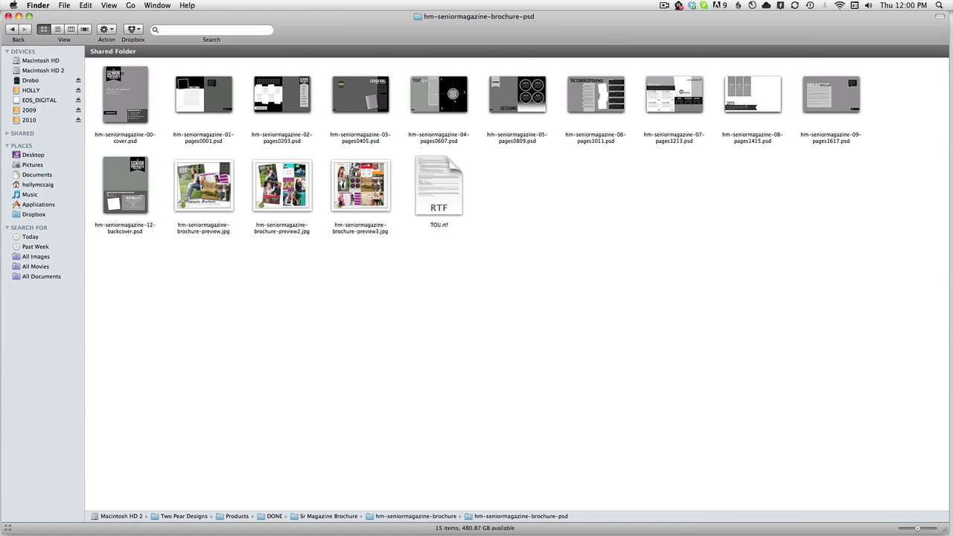
View the finished sample spreads in hm-seniormagazine-brochure-preview2.jpg and preview3.jpg, closing each image and returning to the folder
{"action": "double_click", "coordinate": [282, 186]}
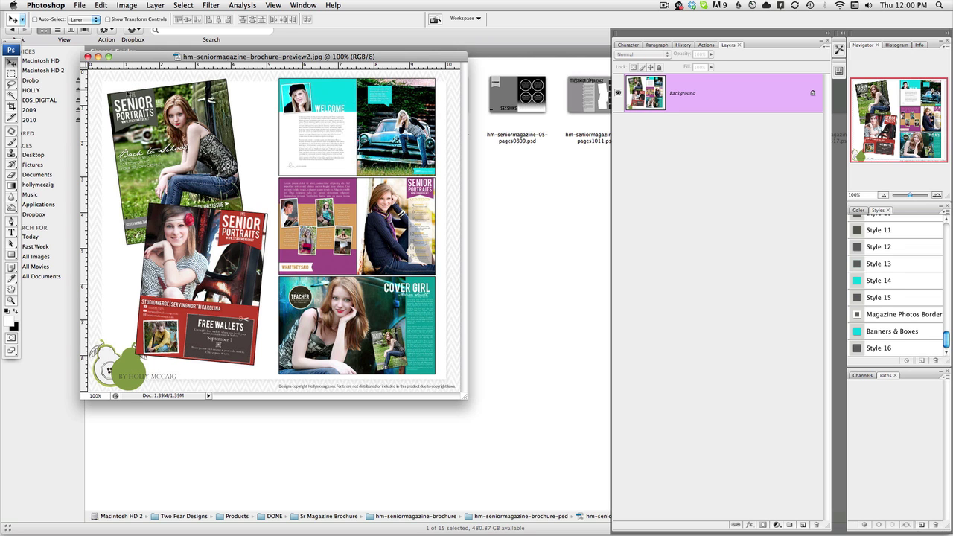
{"action": "left_click", "coordinate": [88, 56]}
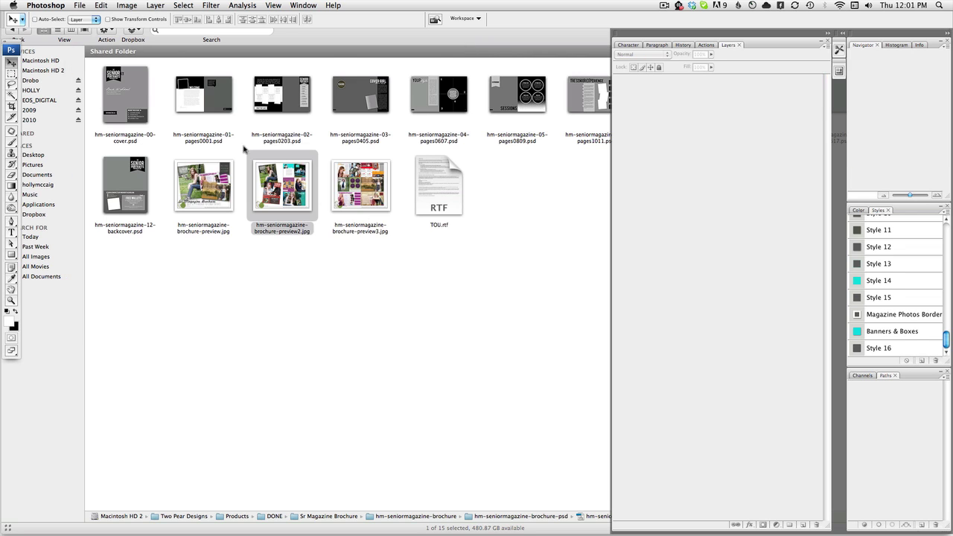
{"action": "double_click", "coordinate": [350, 188]}
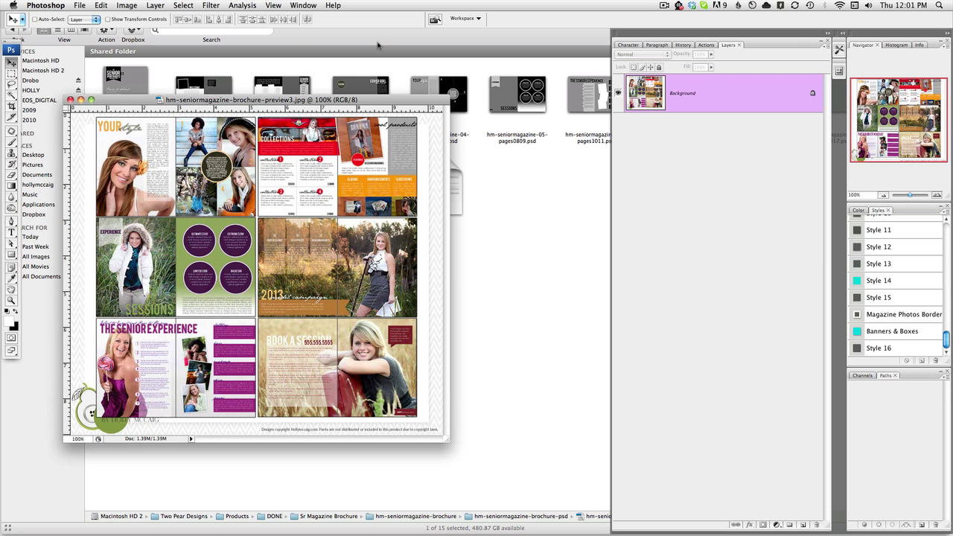
{"action": "key", "text": "super+w"}
{"action": "left_click", "coordinate": [373, 300]}
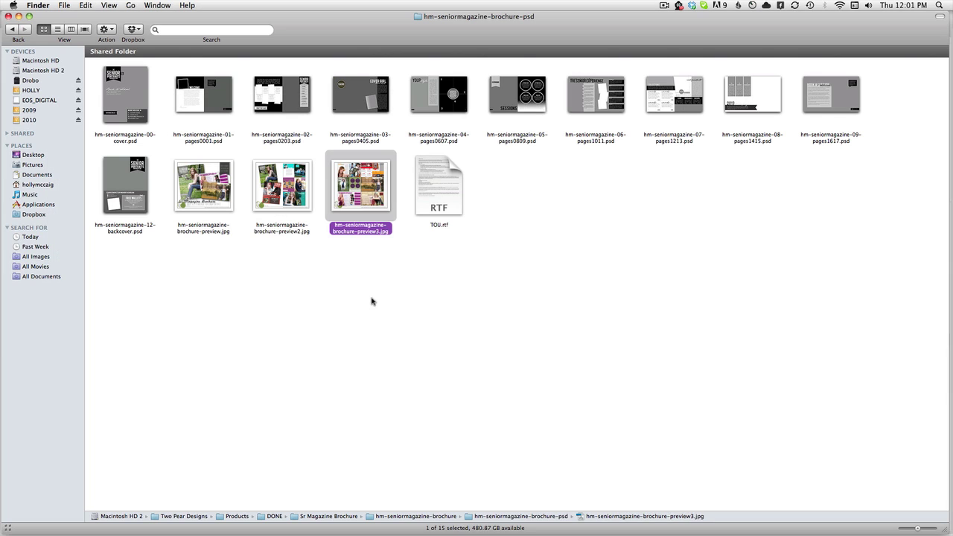
{"action": "left_click", "coordinate": [380, 321]}
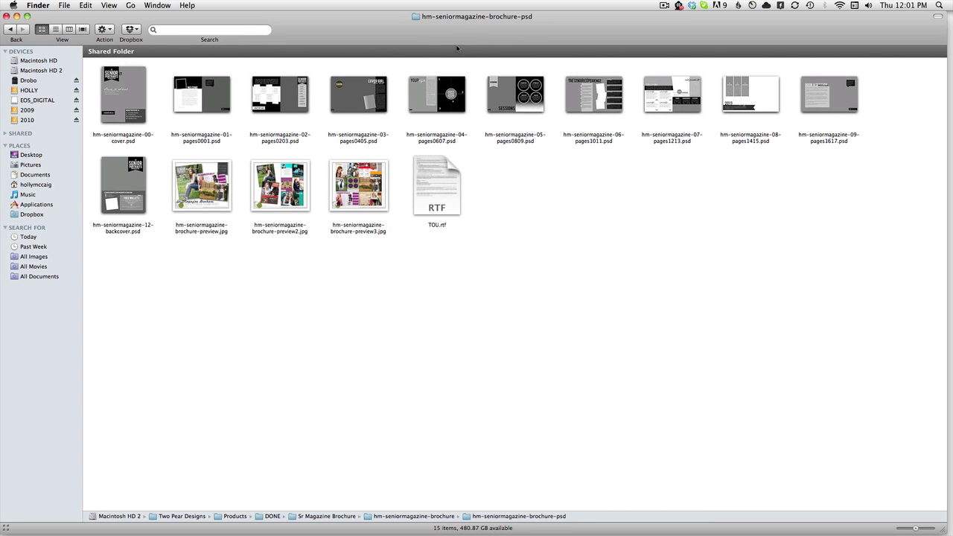